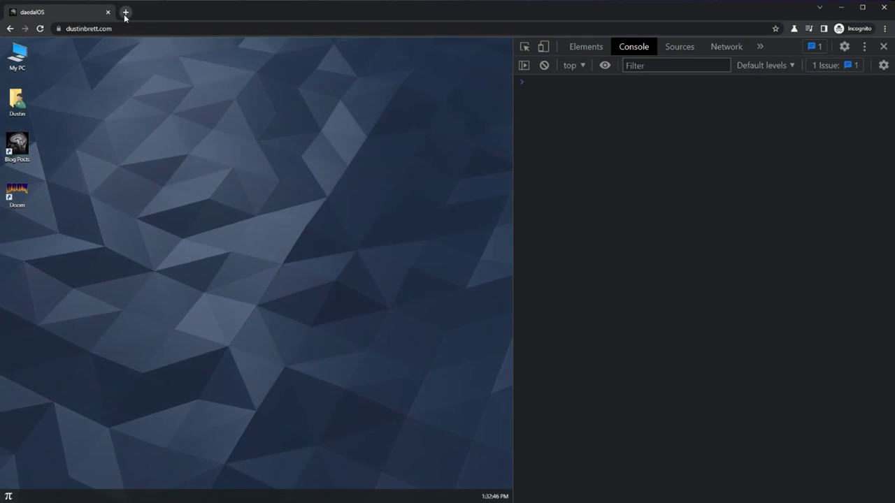
- Search the web for "daelos github" in a new tab and open the daedalOS repository from the results
left_click(125, 12)
type("ae")
left_click(240, 32)
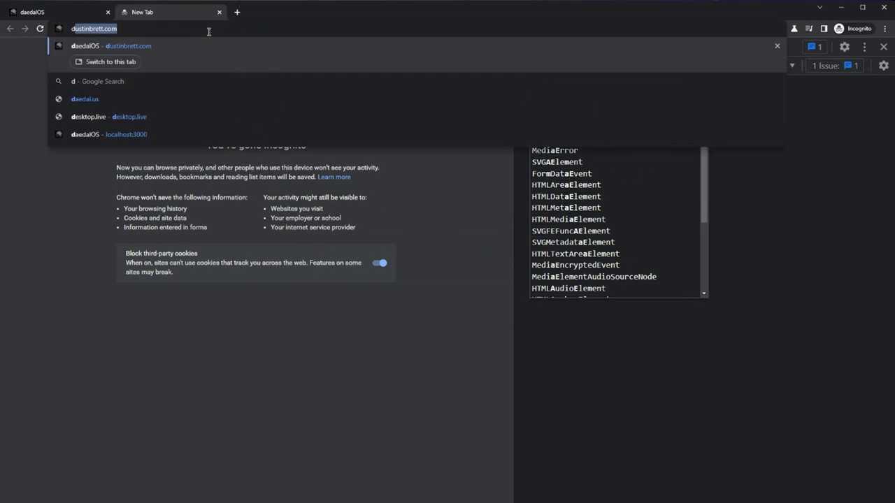
type("dael")
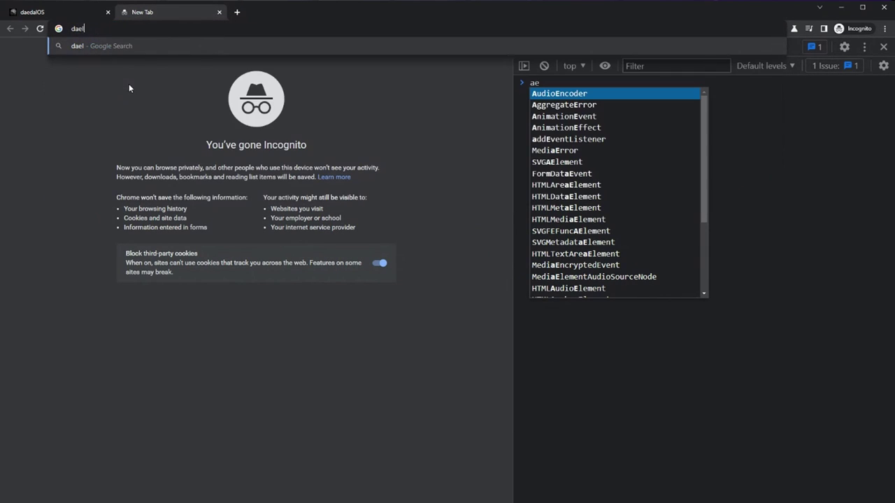
type("os github")
key("Return")
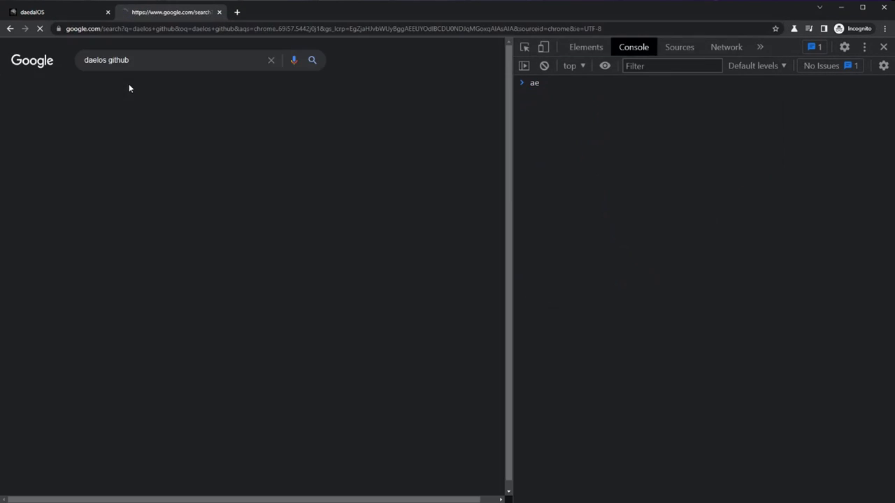
left_click(63, 197)
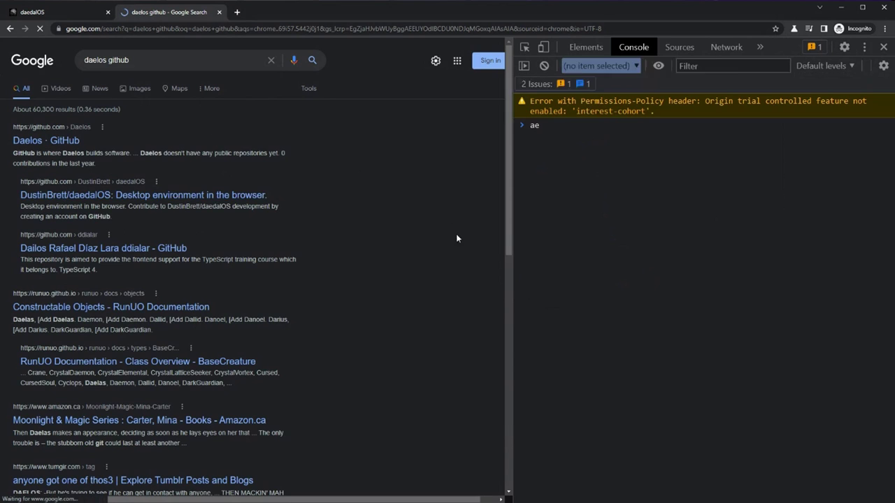
- Examine the daedalOS README, including its System features and the list of supported apps
scroll(321, 346, "down", 3)
scroll(336, 311, "down", 1)
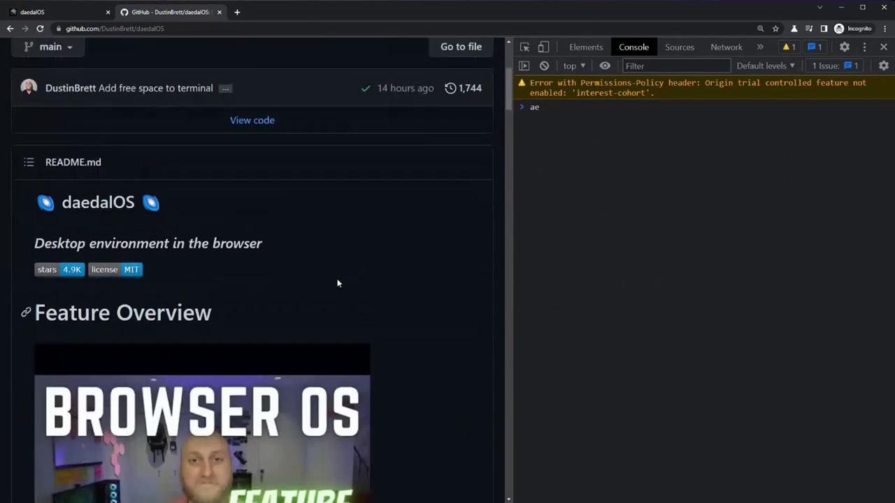
scroll(350, 266, "up", 4)
scroll(361, 367, "down", 20)
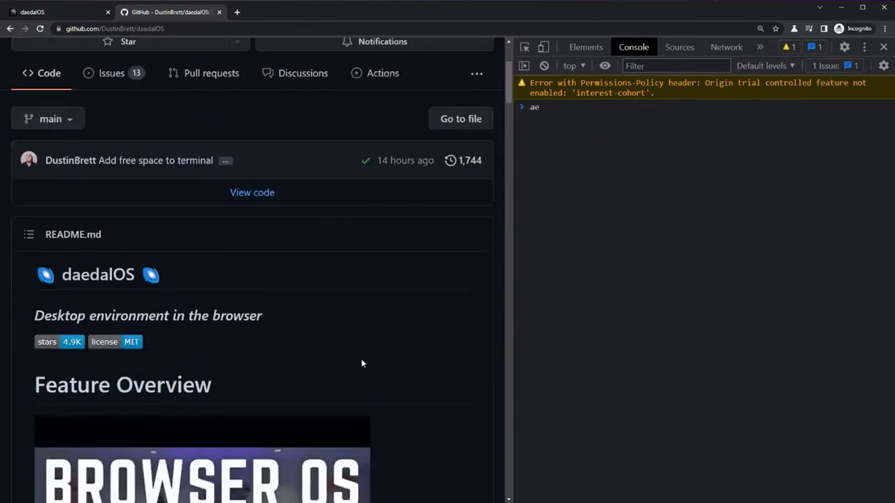
scroll(361, 302, "down", 6)
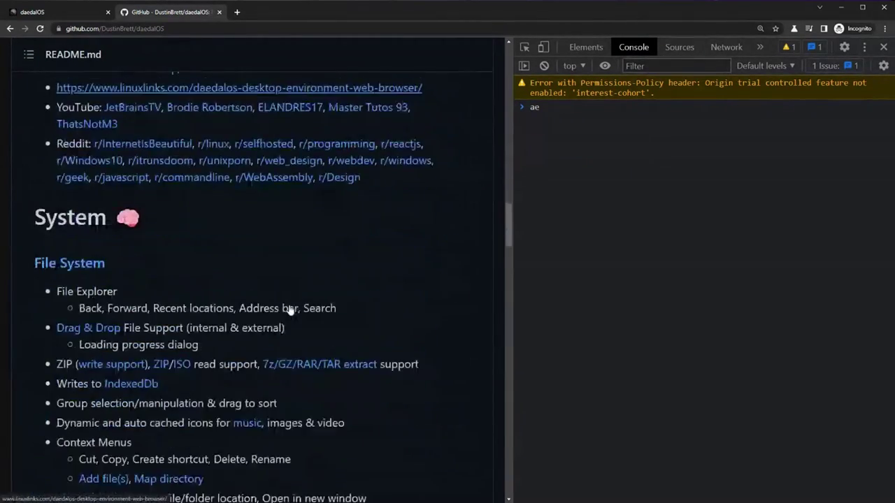
scroll(130, 363, "down", 14)
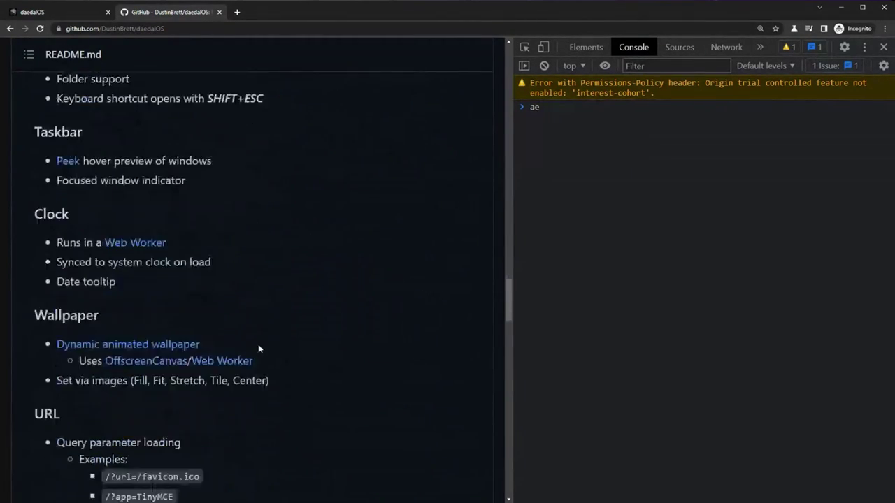
scroll(435, 289, "down", 3)
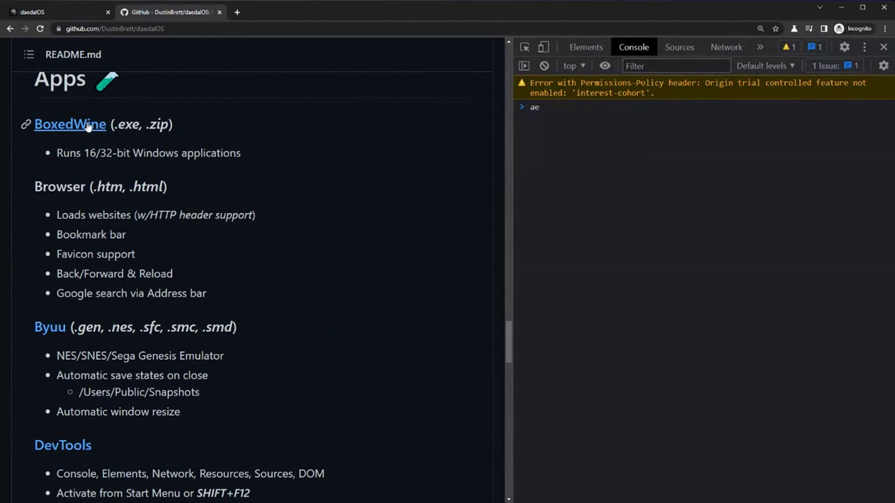
scroll(490, 338, "down", 3)
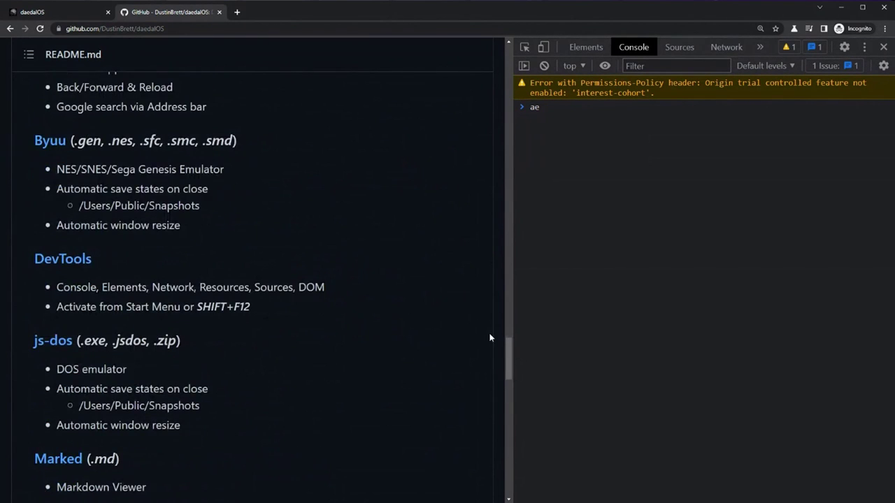
- Search the repository's files for ".wasm" and look over the matching files
left_click_drag(508, 364, 508, 80)
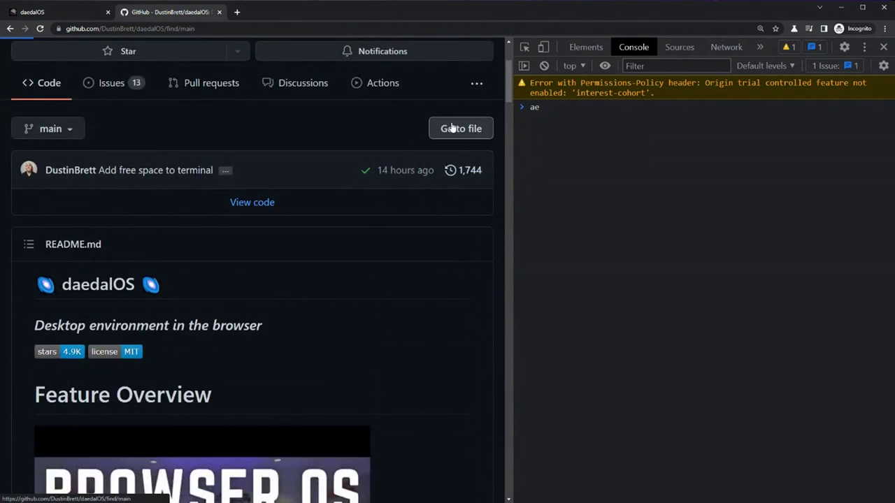
left_click(451, 128)
type(".wasm")
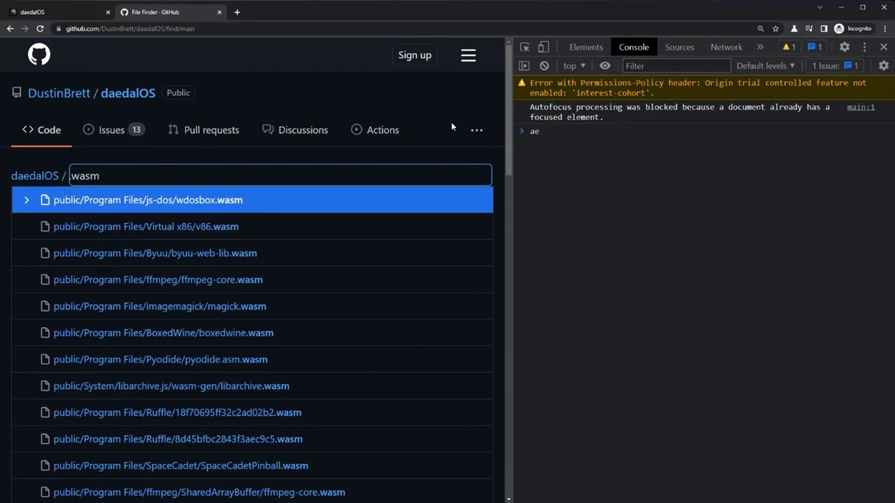
scroll(252, 254, "down", 1)
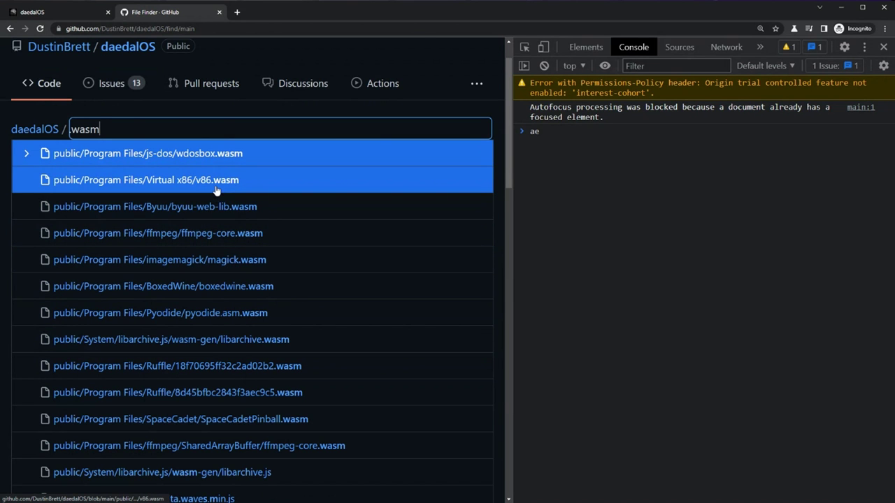
- Add mt531b.iso to the daedalOS desktop and browse its contents in a folder window, closing it when done
left_click(65, 17)
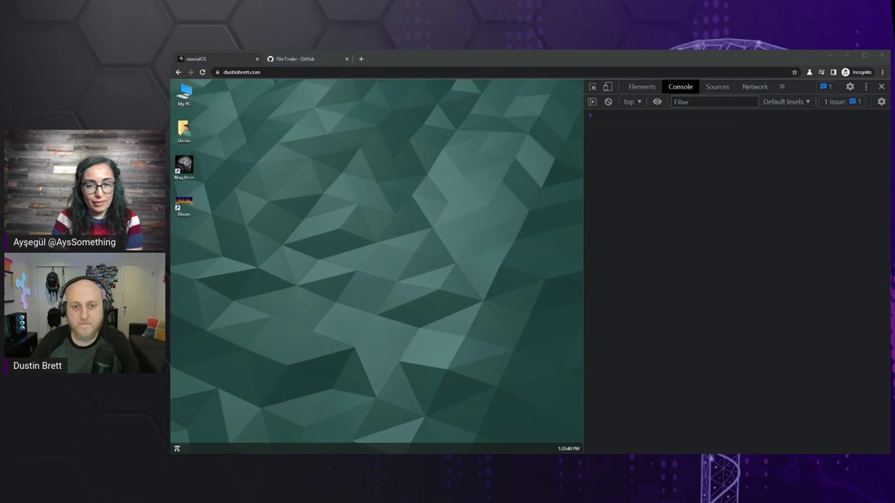
left_click(416, 324)
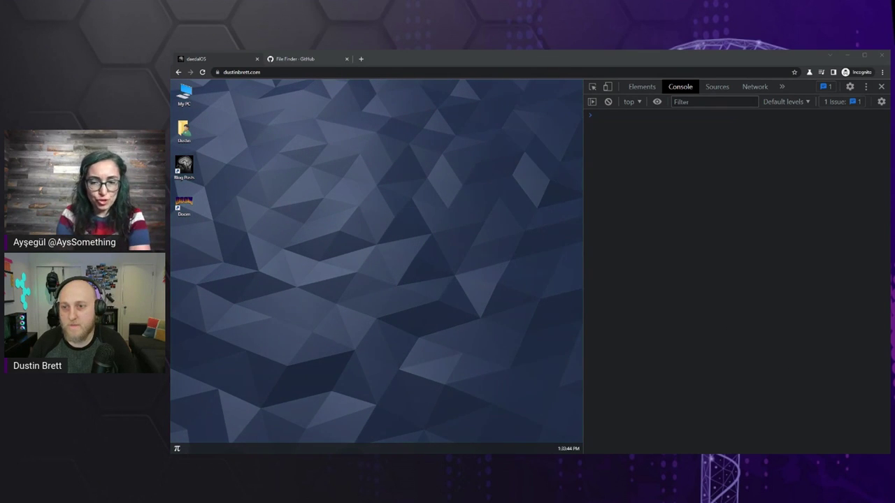
left_click(354, 302)
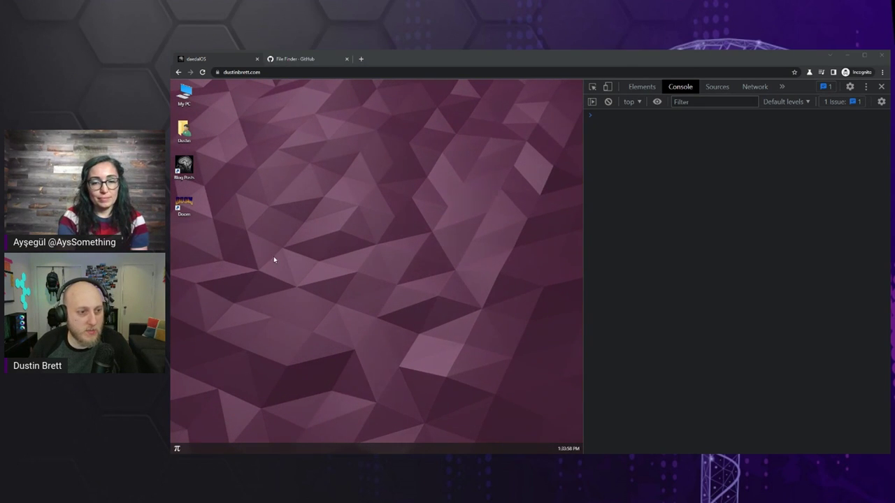
left_click_drag(274, 256, 229, 259)
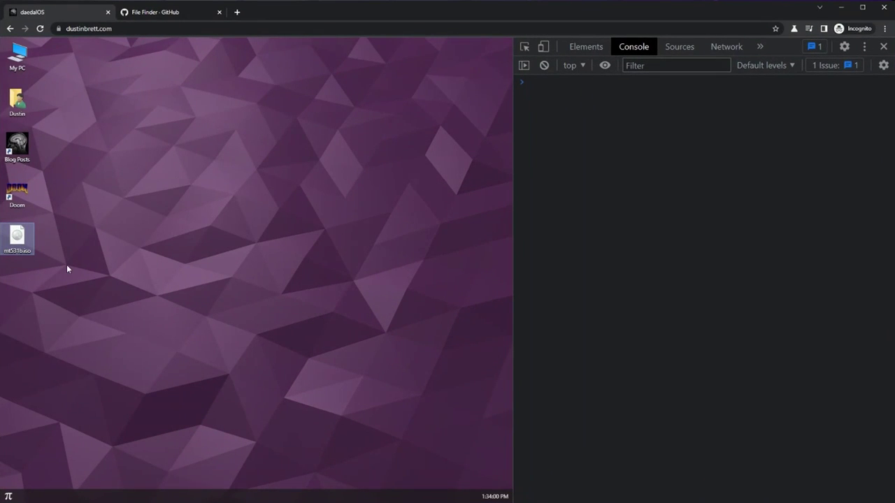
double_click(16, 239)
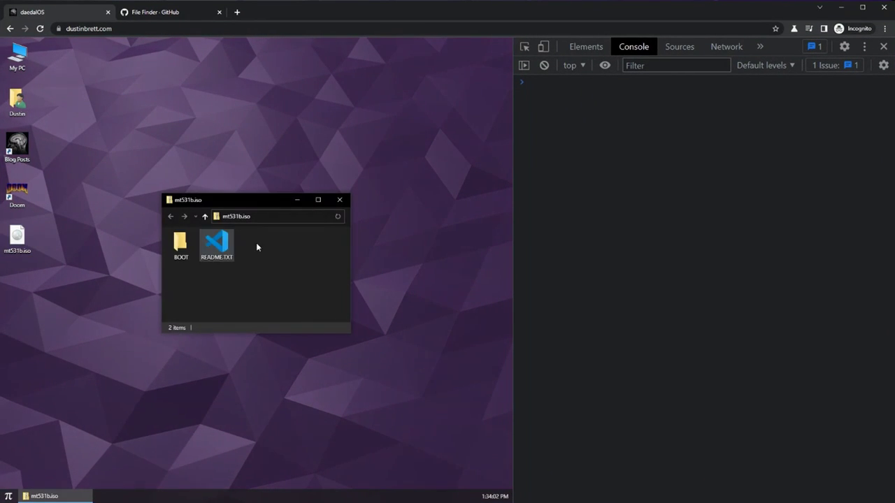
left_click(338, 201)
- Boot mt531b.iso from the desktop with Virtual x86 and close the emulator window after the memory test starts
left_click(17, 238)
right_click(19, 235)
mouse_move(92, 249)
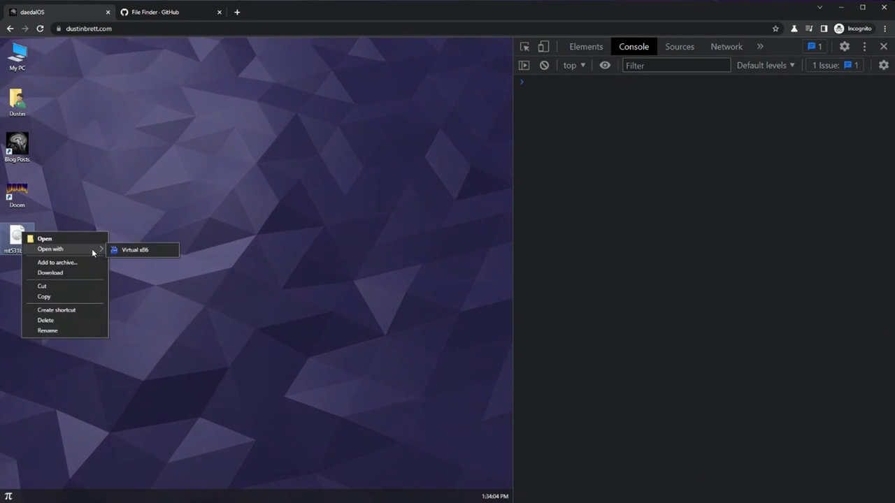
left_click(134, 251)
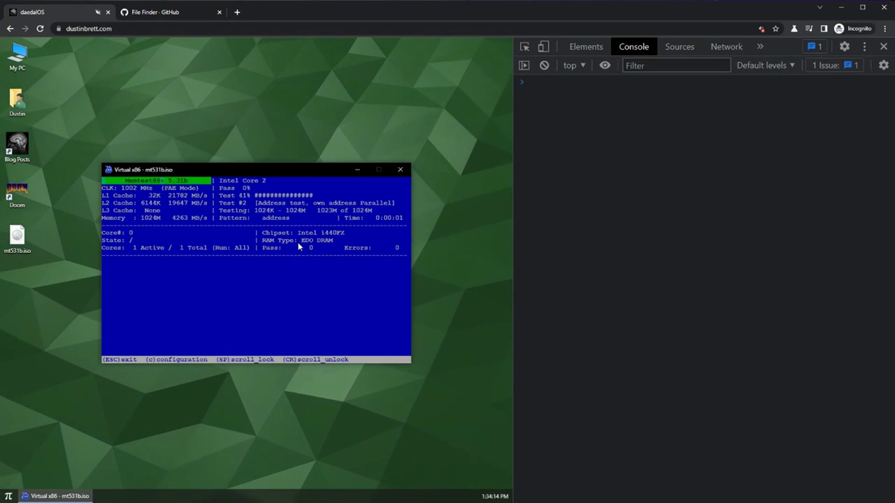
left_click(400, 170)
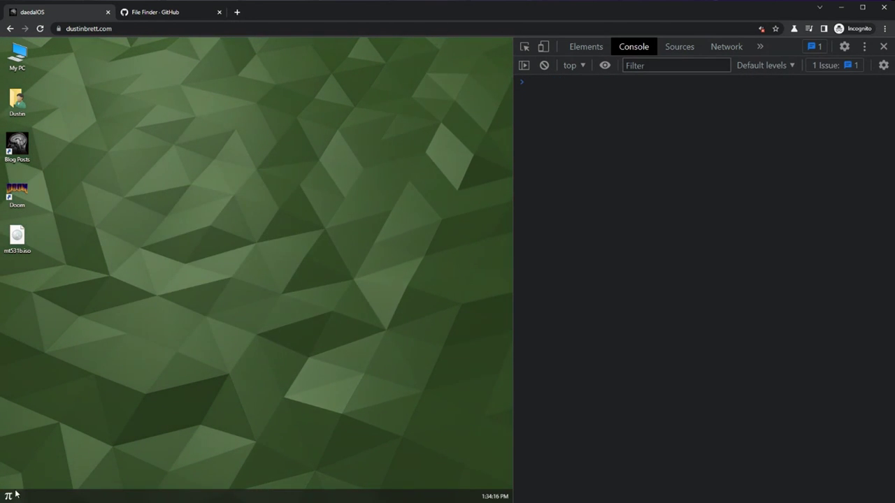
- Run the Linux disk image in the emulator, move its window higher on the desktop, and close it
key("ctrl+Escape")
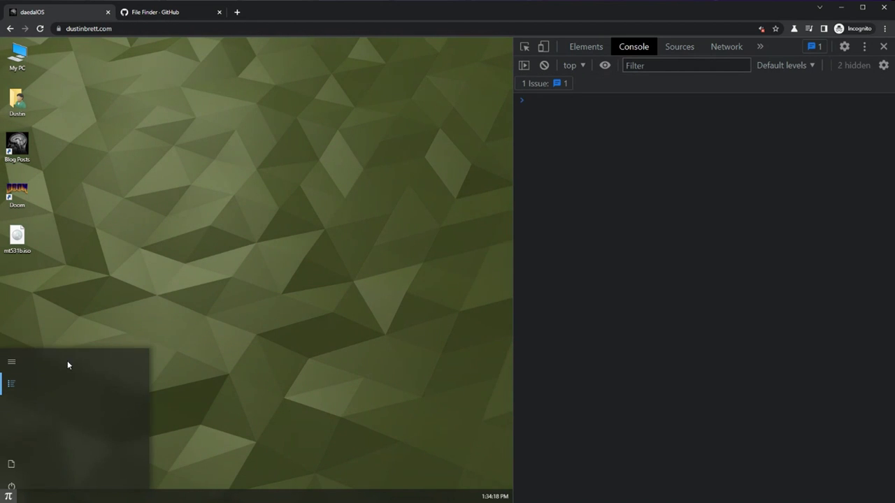
left_click(78, 353)
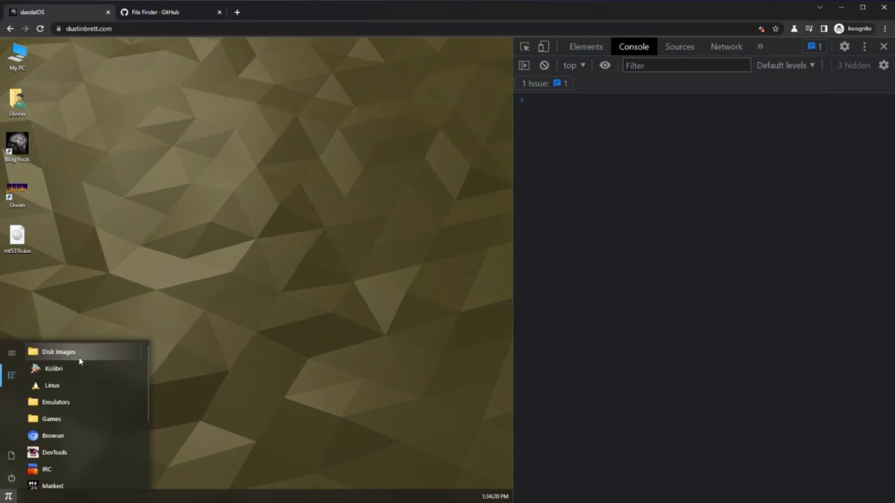
left_click(50, 387)
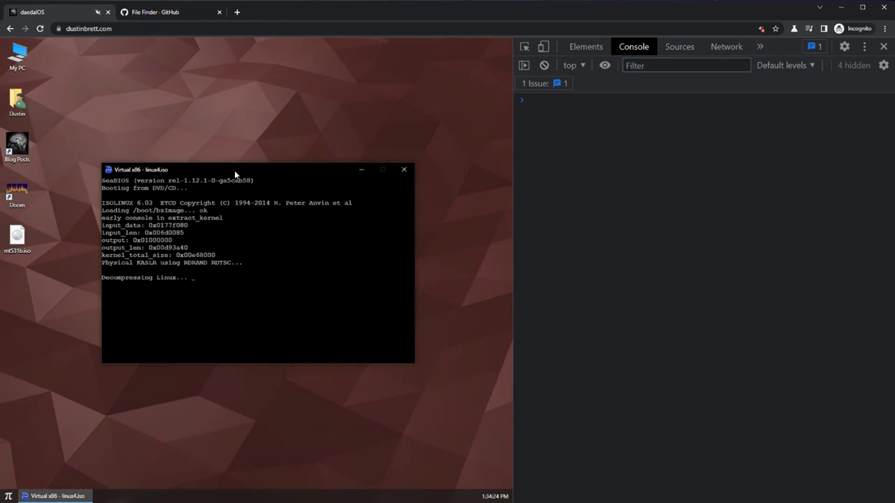
left_click_drag(234, 170, 260, 115)
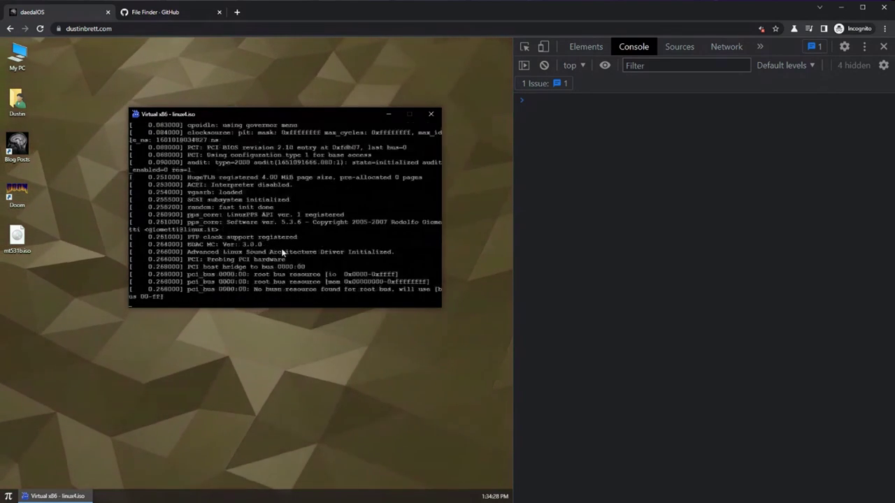
left_click(431, 113)
- Launch the Kolibri disk image and adjust the DevTools width and emulator position so the whole window fits on the desktop
left_click(7, 494)
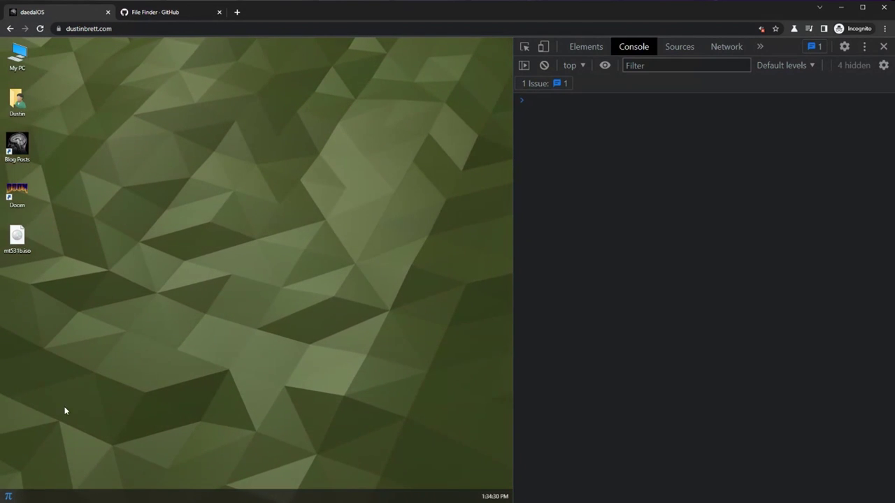
left_click(68, 353)
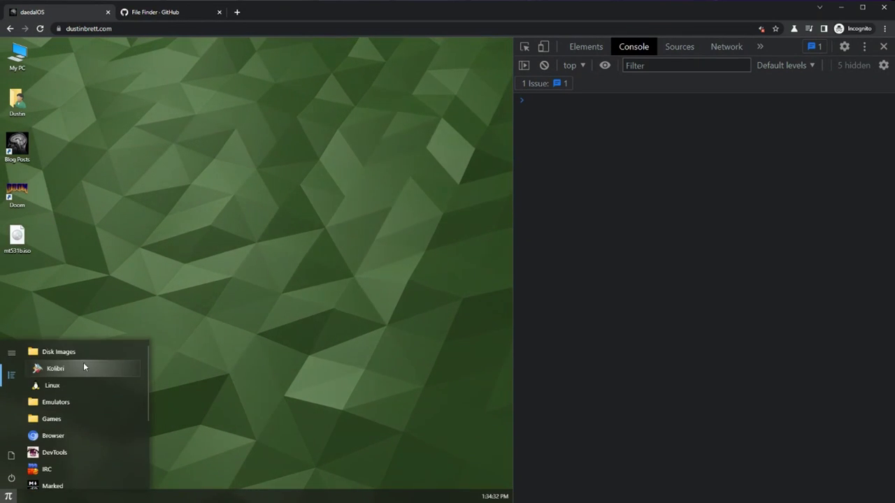
left_click(83, 364)
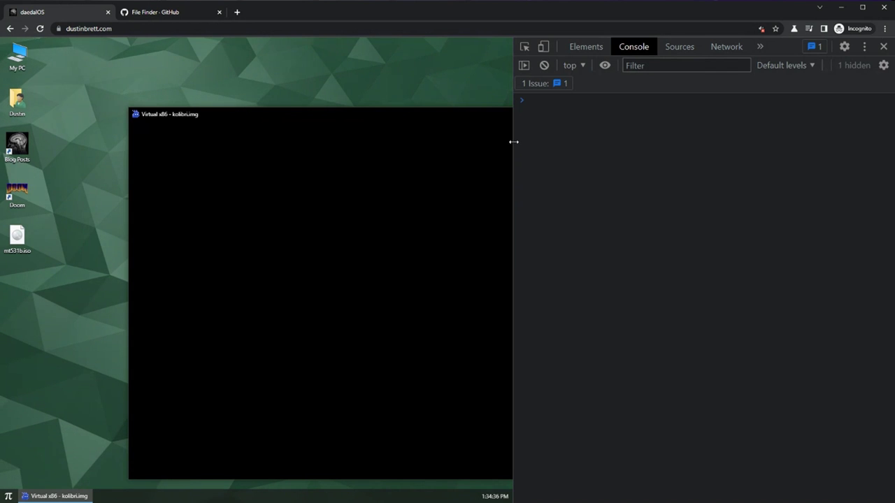
left_click_drag(514, 142, 731, 153)
left_click_drag(489, 114, 464, 71)
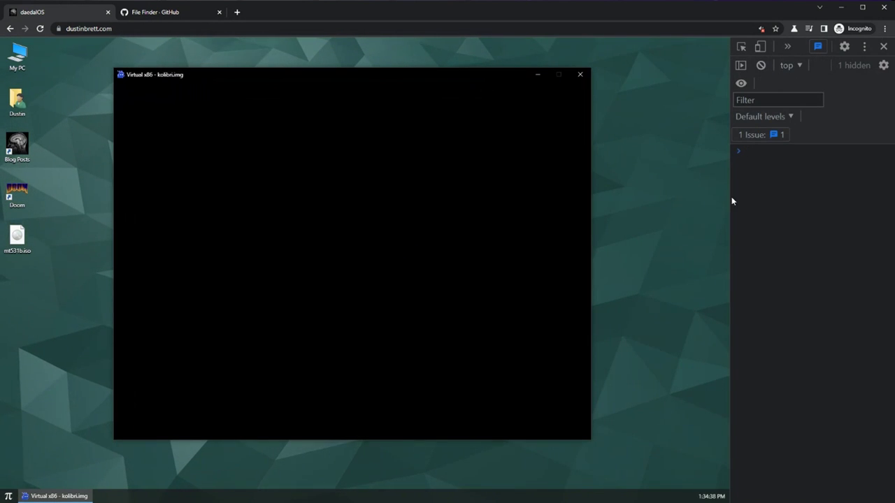
left_click_drag(730, 197, 610, 188)
left_click_drag(304, 79, 275, 75)
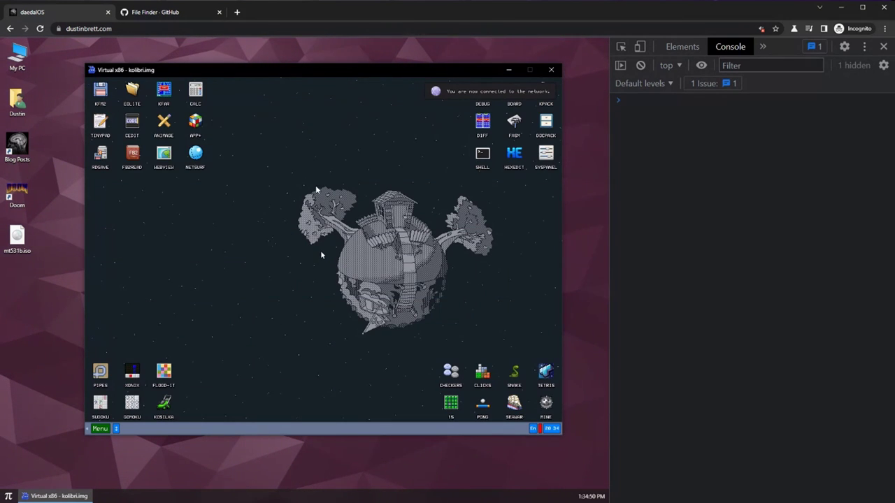
- Try the mouse inside the Kolibri desktop, release the captured pointer, and close the emulator window
left_click(321, 251)
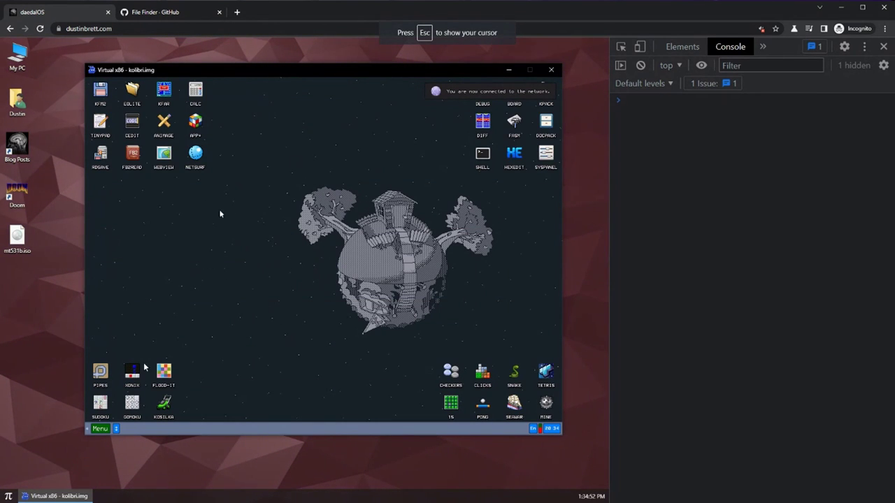
key("super")
key("Escape")
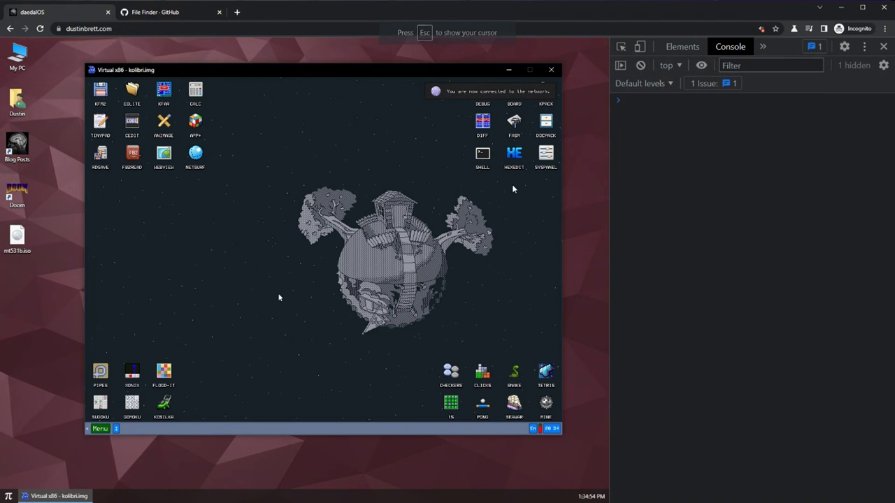
left_click_drag(357, 79, 331, 75)
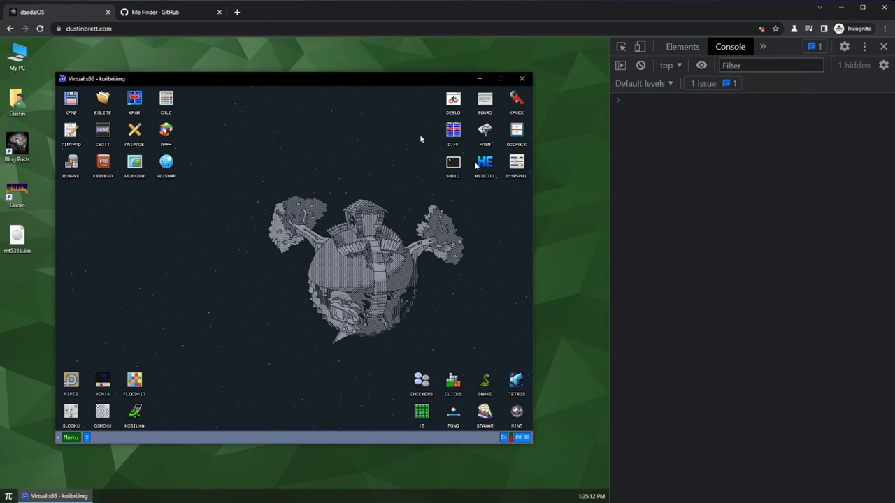
left_click(522, 80)
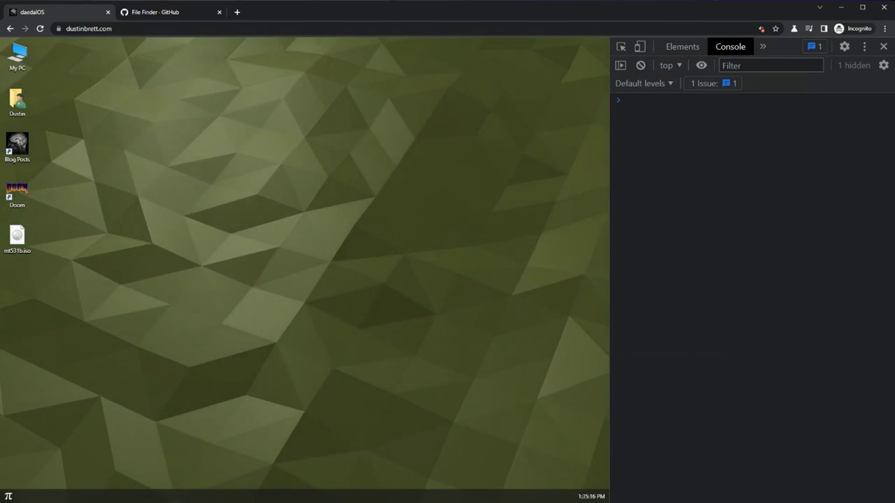
- Launch Doom from the desktop and start a new game at the "I'm too young to die" skill level
right_click(12, 291)
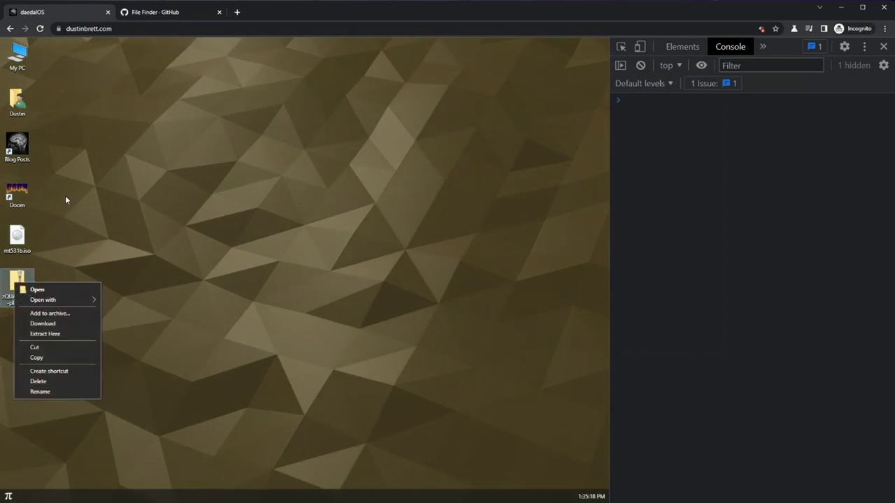
left_click(17, 198)
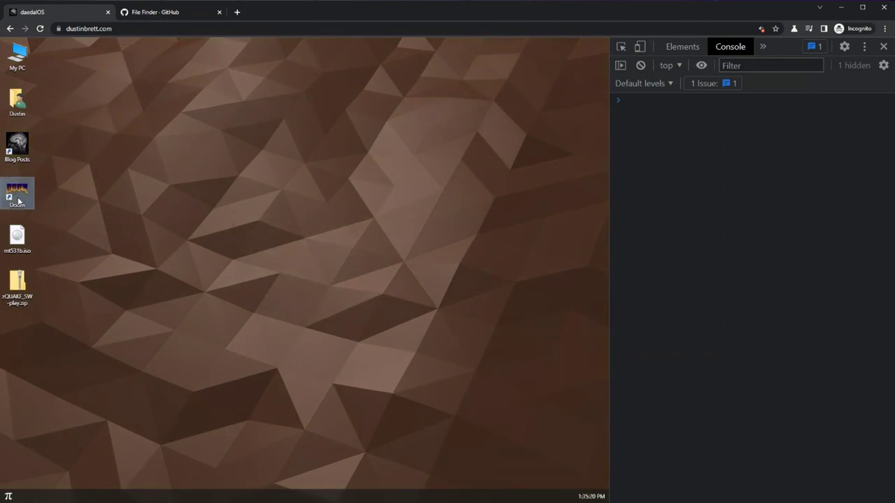
double_click(17, 198)
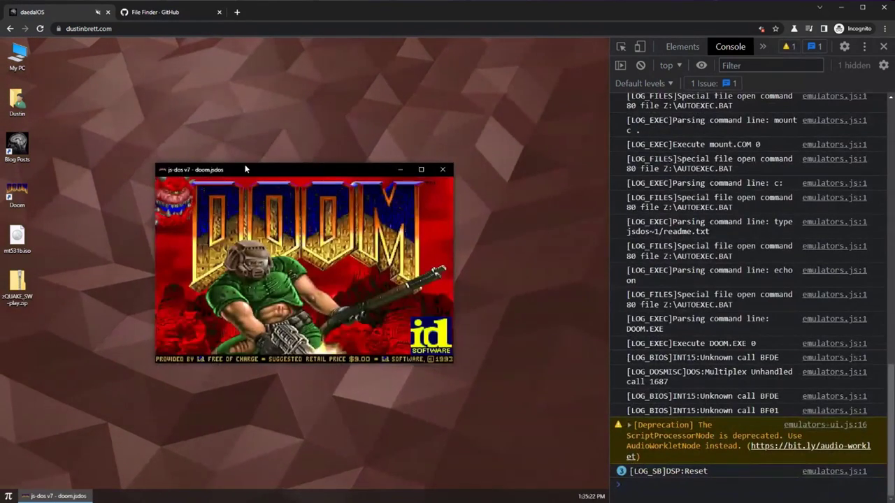
key("Escape")
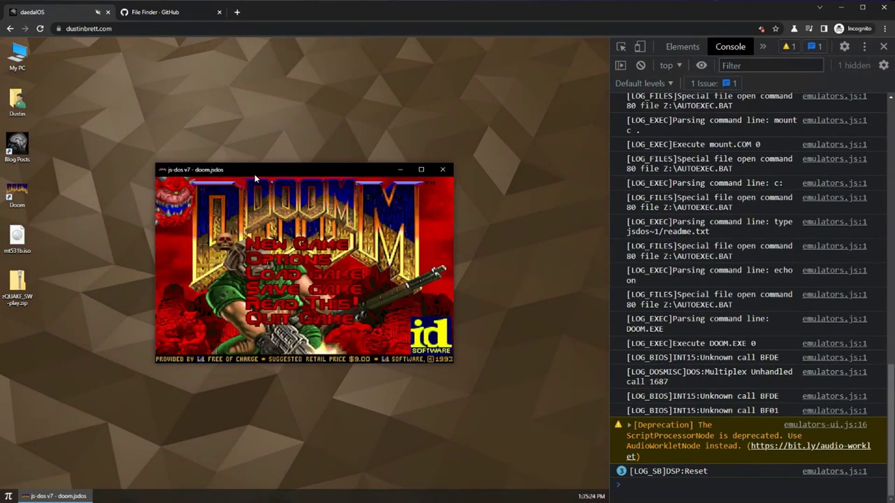
key("Return")
key("Return")
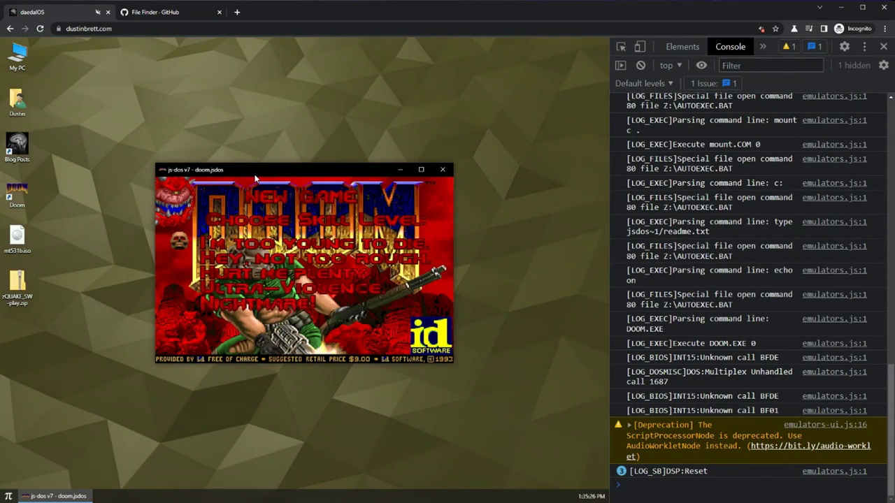
key("Return")
- Move the Doom window higher on the desktop, try walking and turning right in the game, and close it
left_click_drag(356, 172, 333, 147)
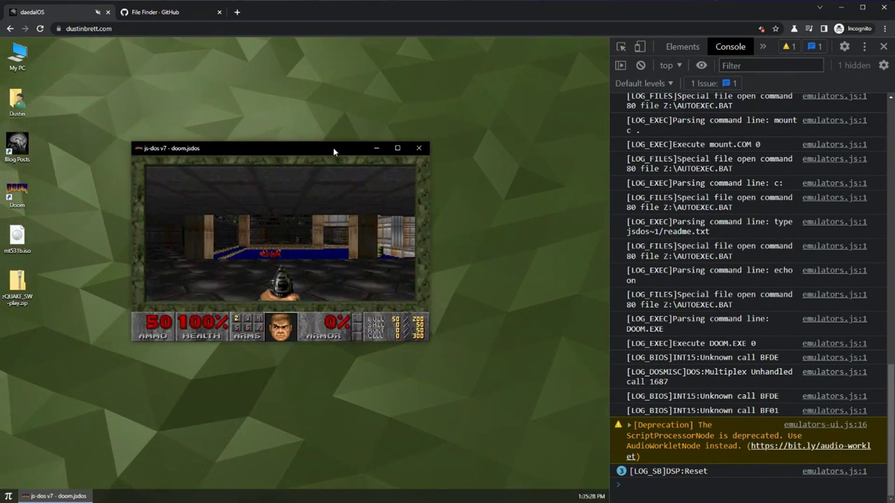
key("Up")
key("Right")
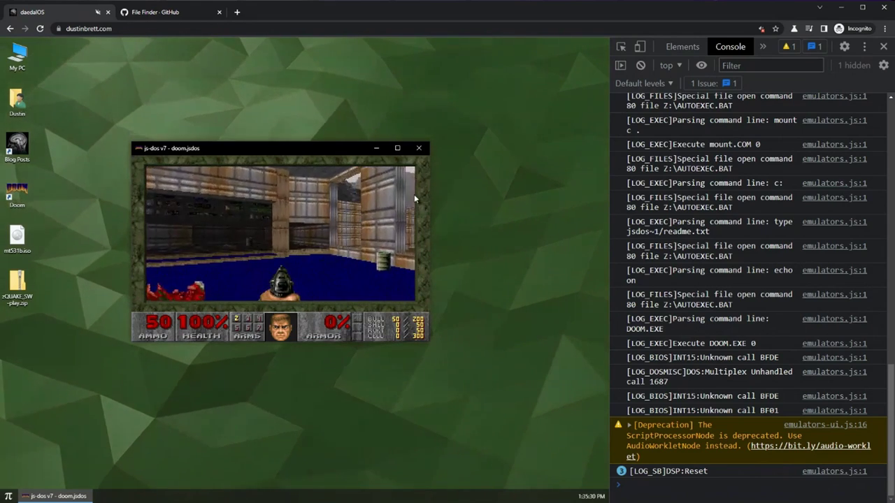
left_click(419, 147)
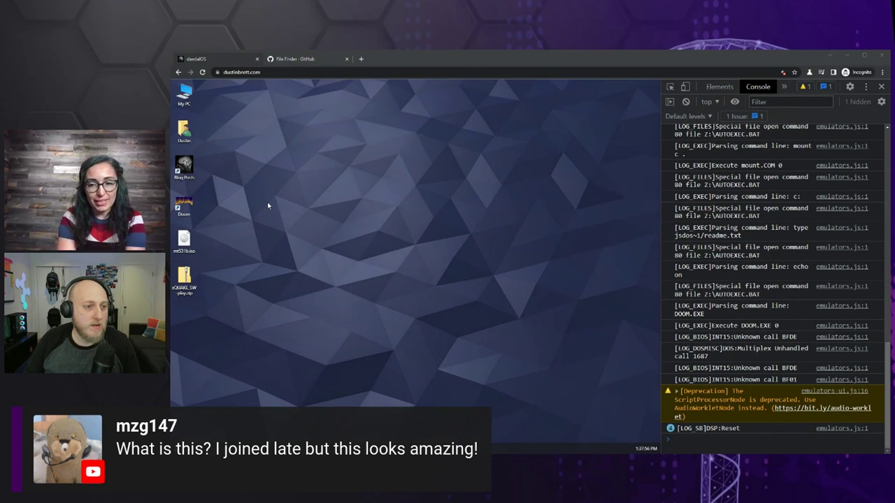
- Add npp.8.4.portable.7z, sbemail94.swf, version.py and the other sample files to the desktop and browse the list of installed applications
left_click_drag(268, 205, 296, 266)
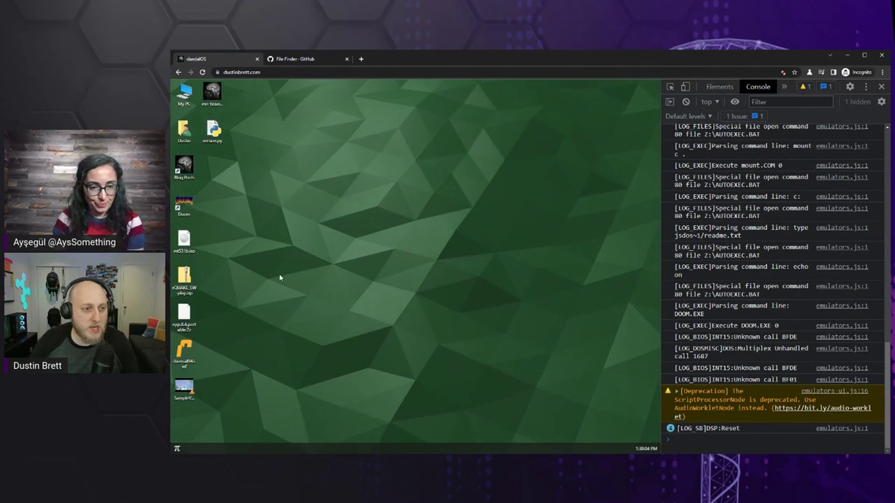
left_click(177, 448)
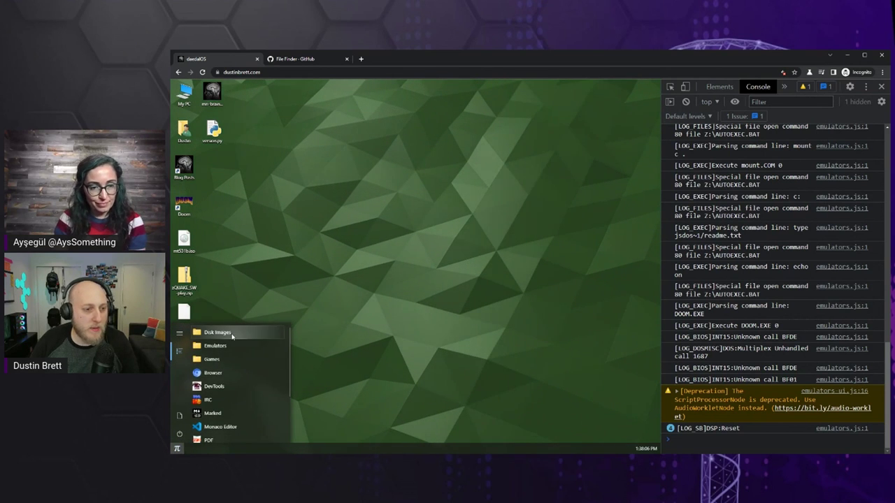
scroll(238, 363, "down", 3)
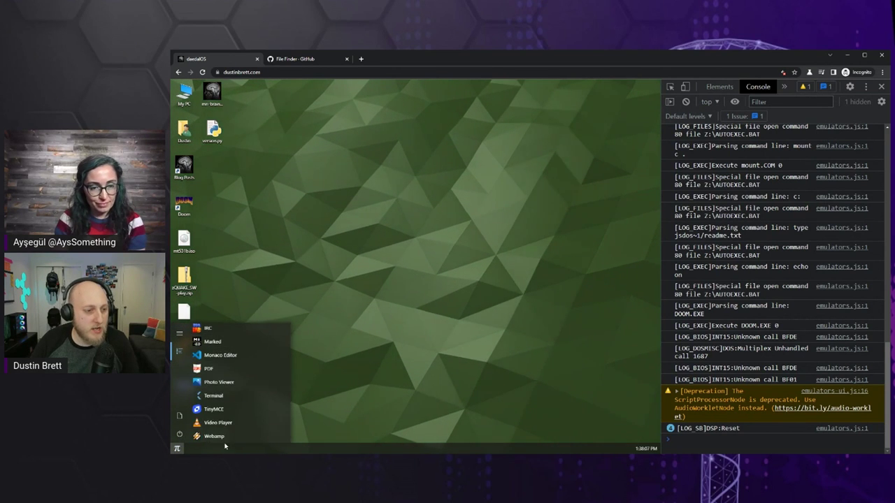
left_click(256, 258)
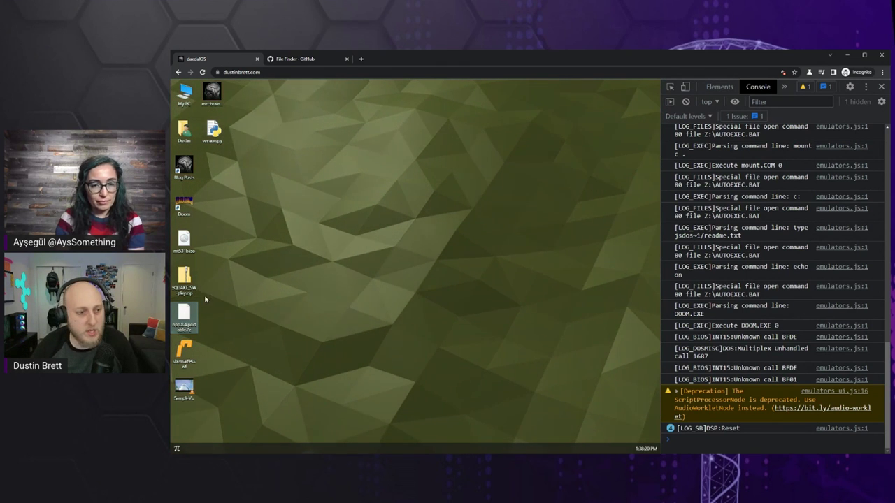
- Extract npp.8.4.portable.7z on the desktop and open the extracted folder in an enlarged window placed higher up
right_click(195, 315)
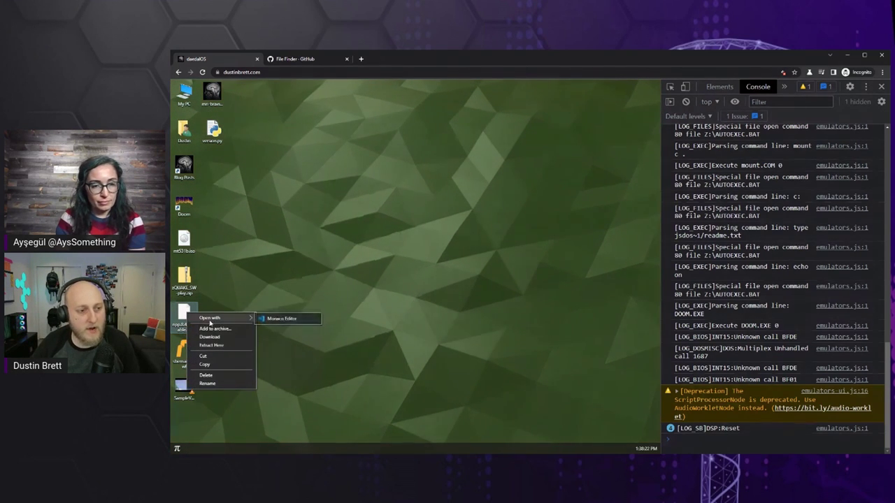
left_click(225, 345)
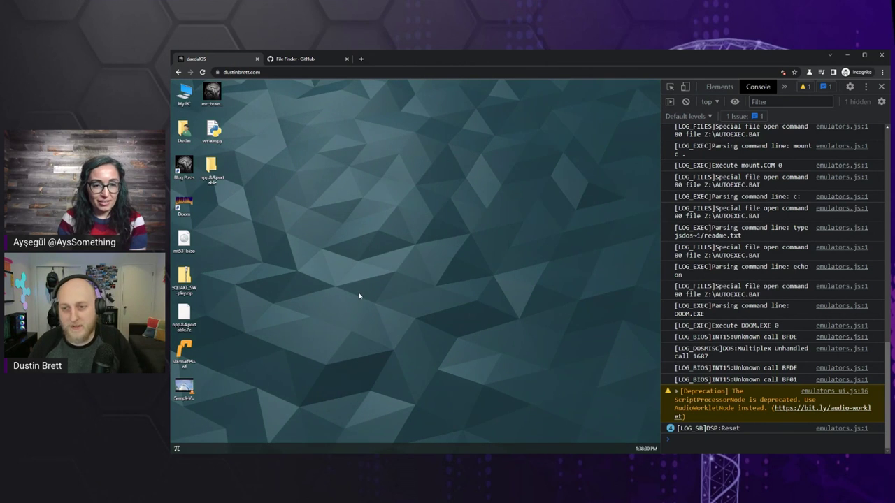
double_click(213, 167)
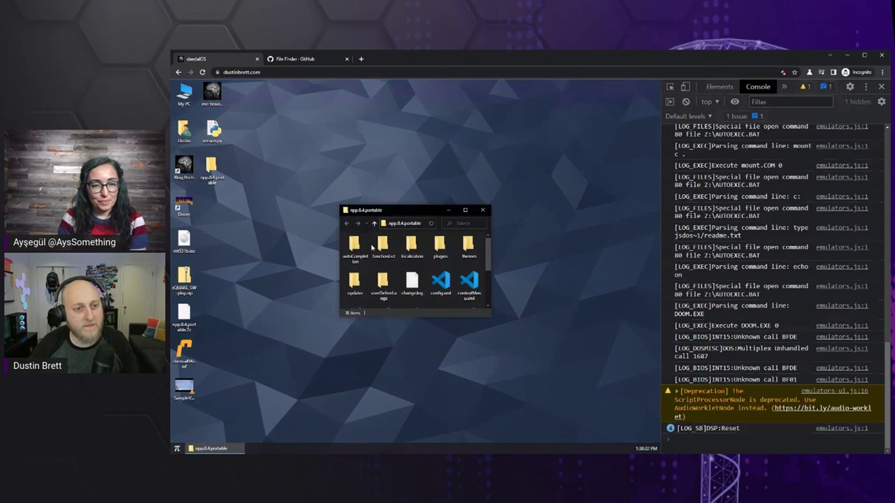
left_click_drag(412, 205, 384, 150)
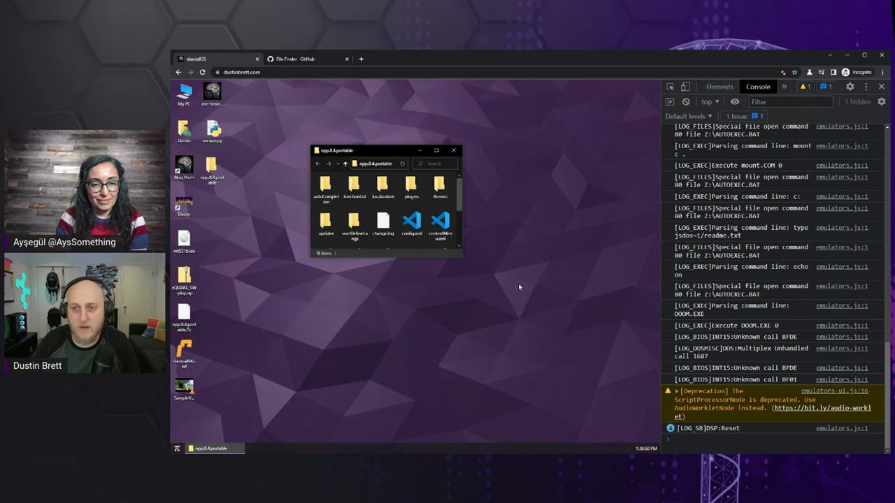
left_click_drag(461, 257, 493, 328)
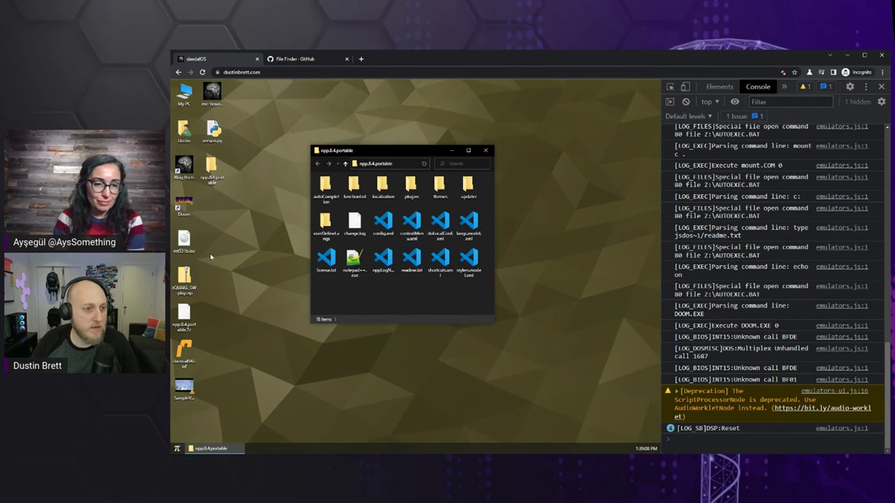
left_click(218, 280)
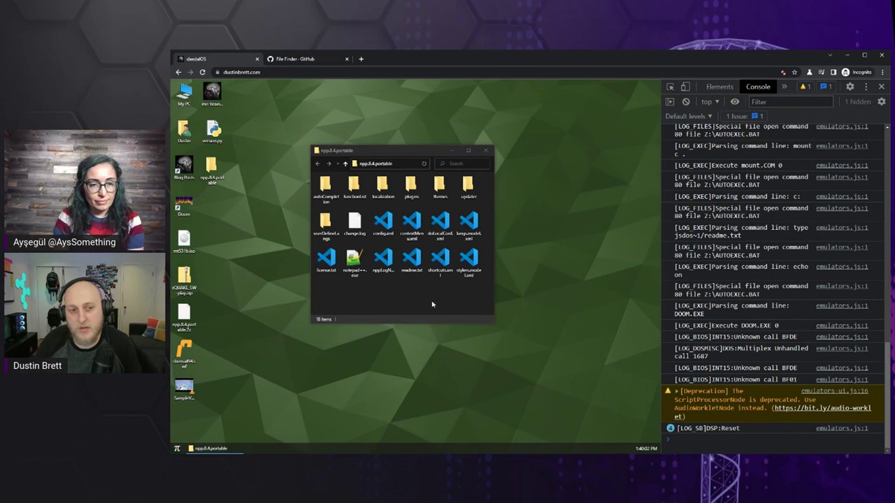
left_click(392, 294)
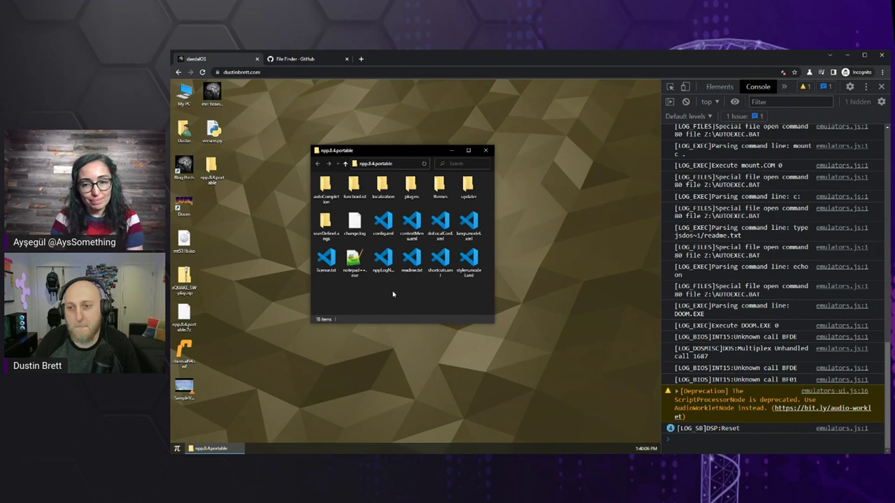
left_click(353, 260)
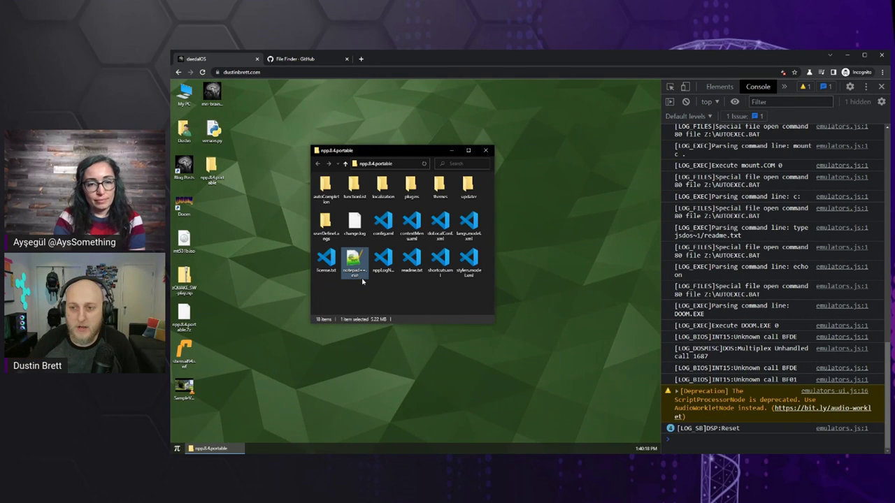
left_click(376, 297)
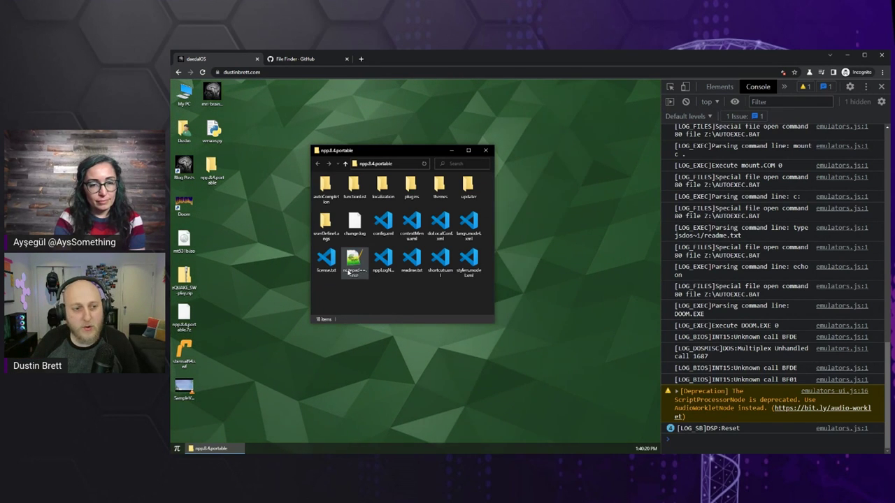
left_click(349, 282)
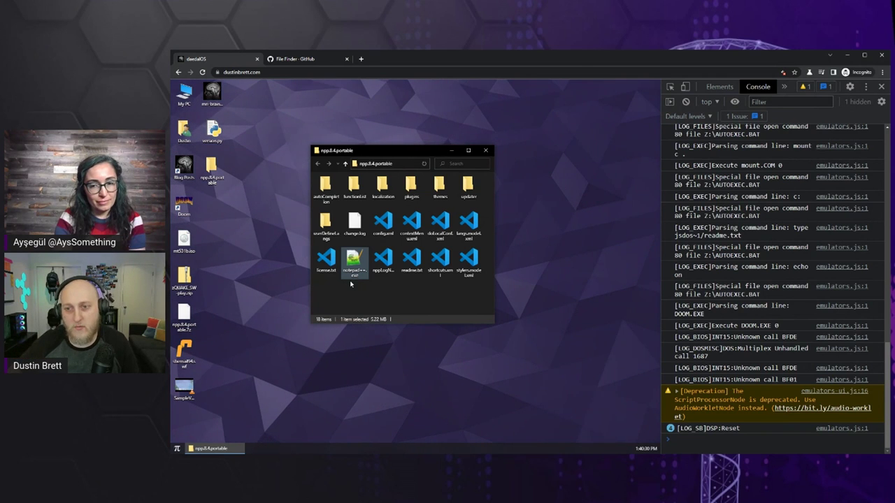
left_click(367, 286)
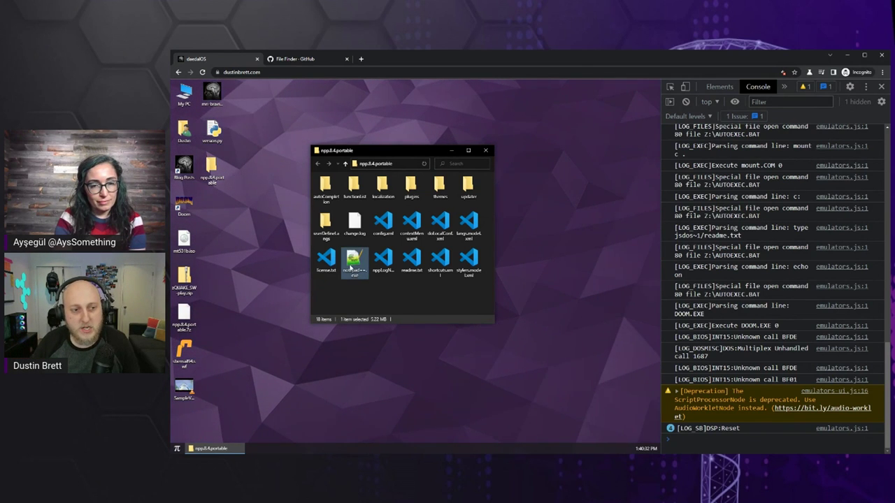
left_click(355, 262)
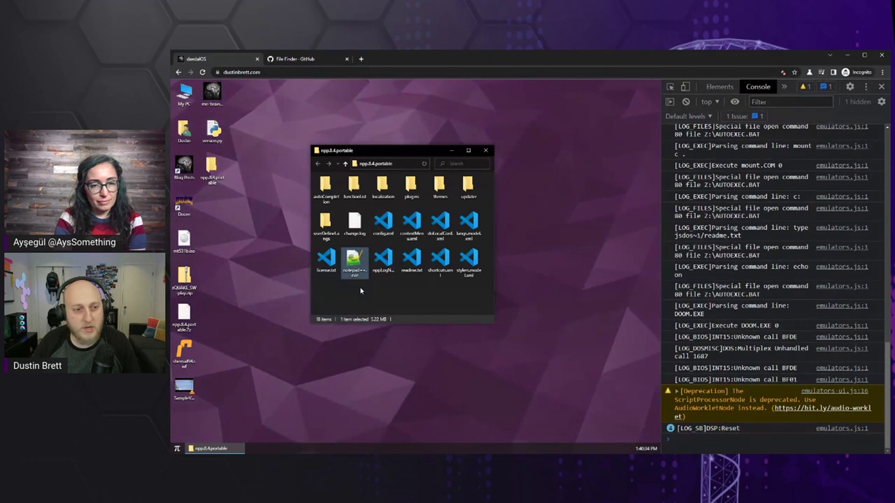
left_click(362, 288)
left_click(353, 260)
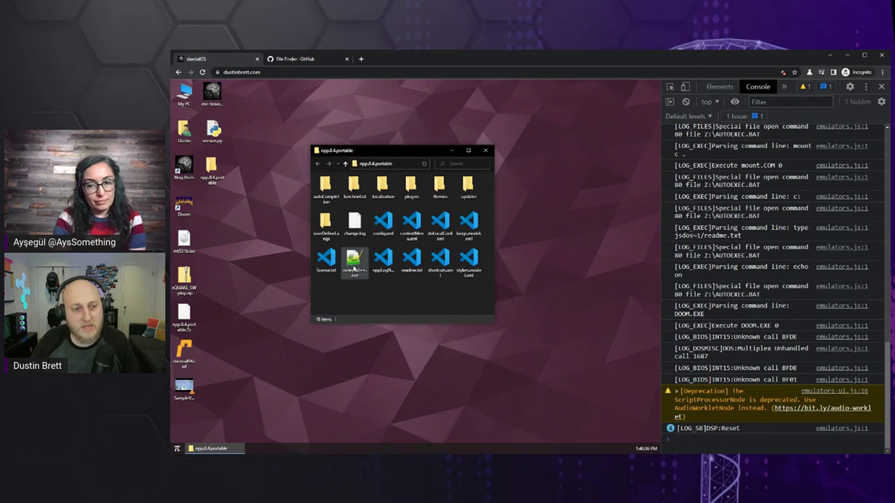
left_click(362, 289)
- Move notepad++.exe from the npp.8.4.portable folder onto the desktop and deselect it
left_click_drag(353, 260, 215, 209)
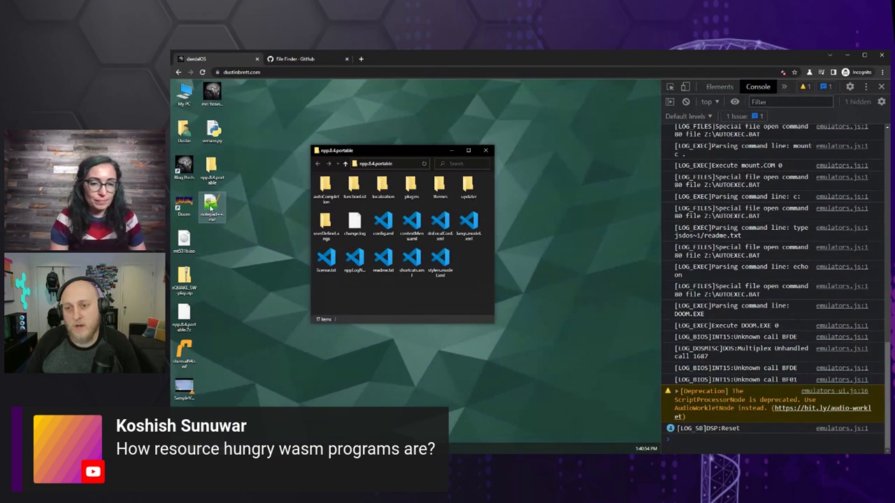
left_click(423, 383)
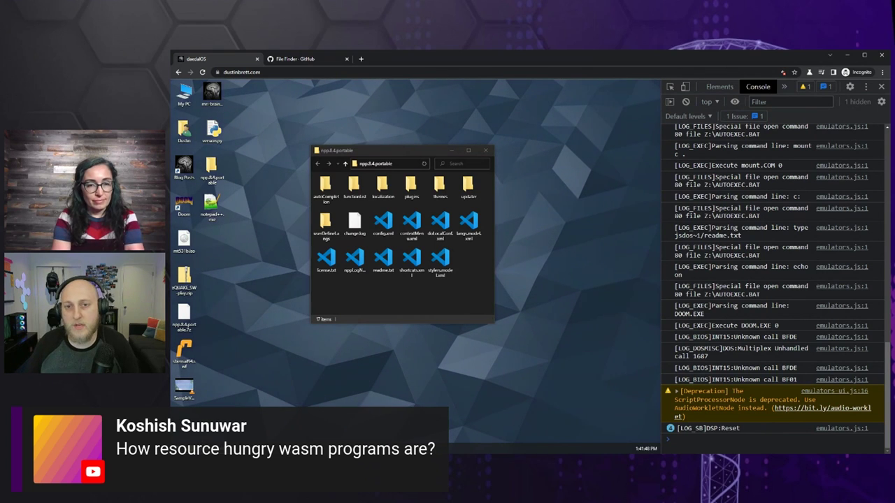
- Examine the page's threads in DevTools Sources with an enlarged debugger area, selecting gif.worker.js, Main and Wallpaper (Vanta Waves) in turn
left_click(785, 87)
left_click(793, 103)
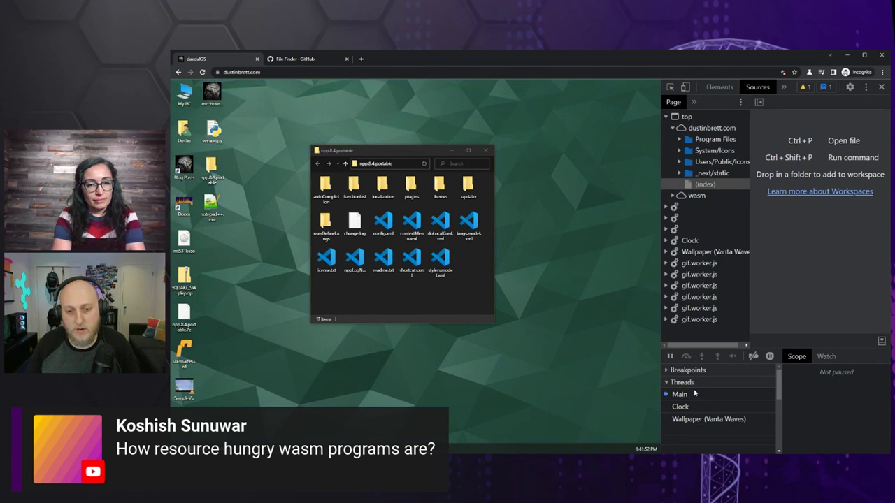
left_click_drag(759, 349, 760, 207)
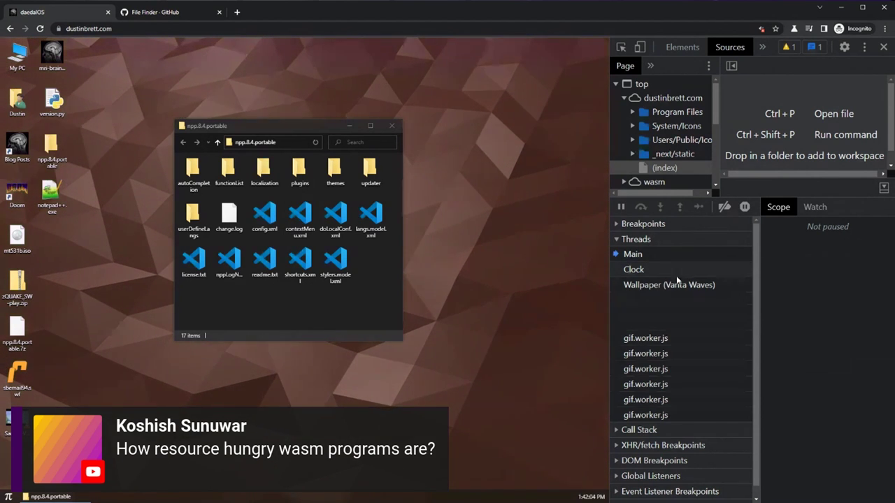
left_click(640, 338)
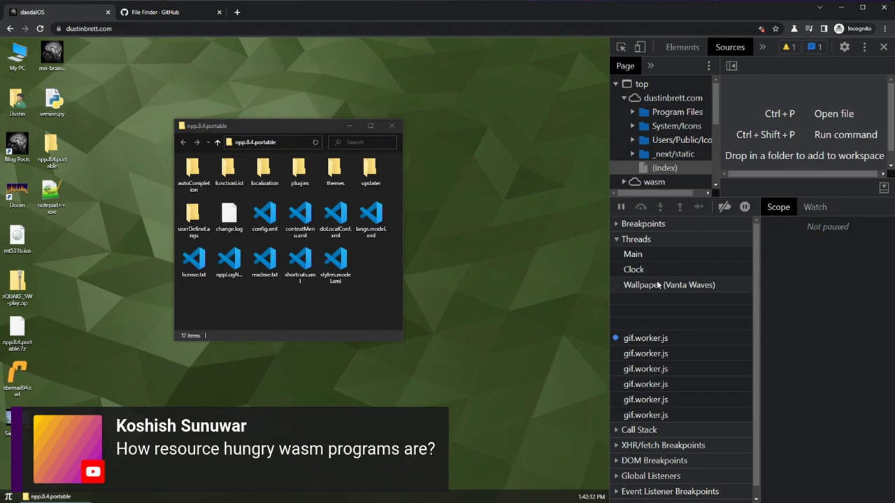
left_click(633, 256)
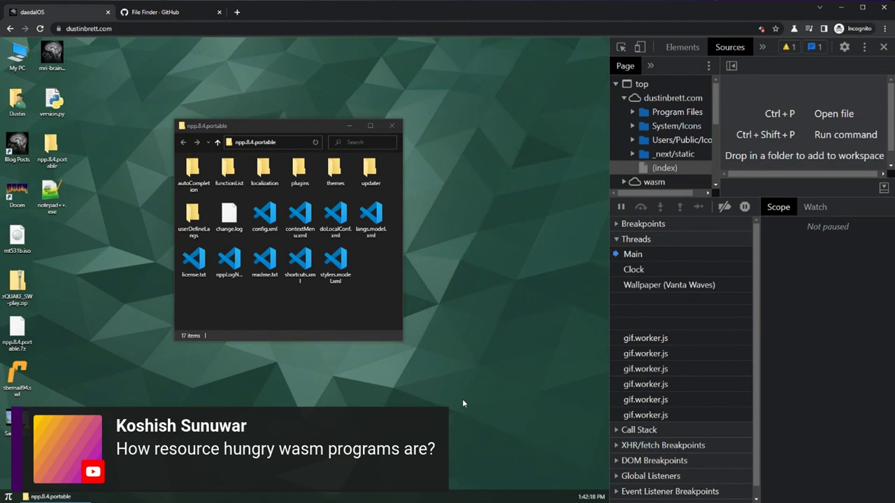
left_click(646, 287)
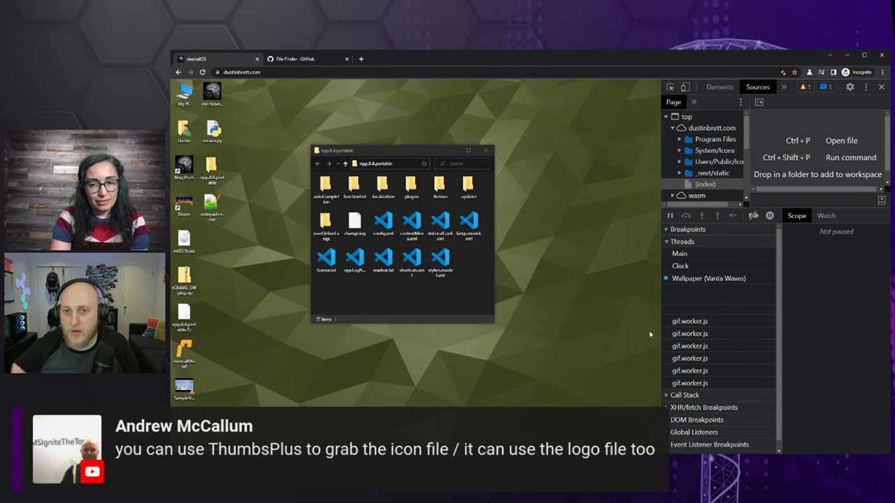
- Show the Performance tools in DevTools and list the other available DevTools tools
left_click(782, 88)
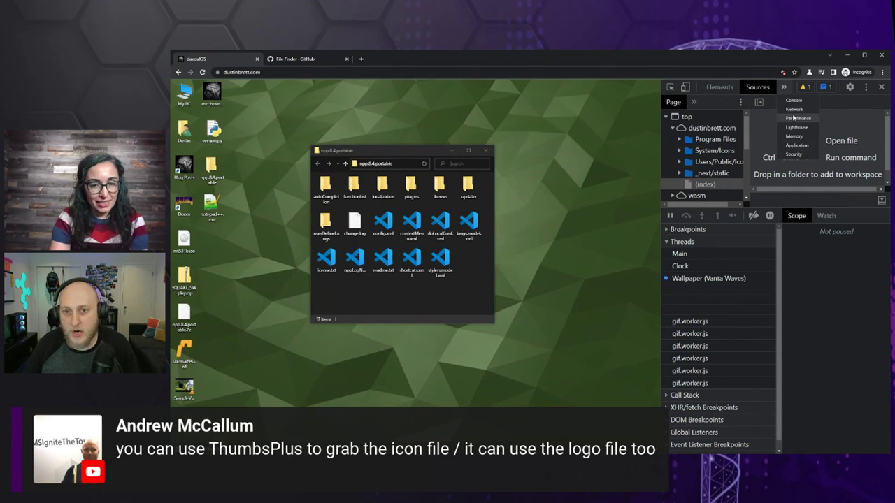
left_click(798, 118)
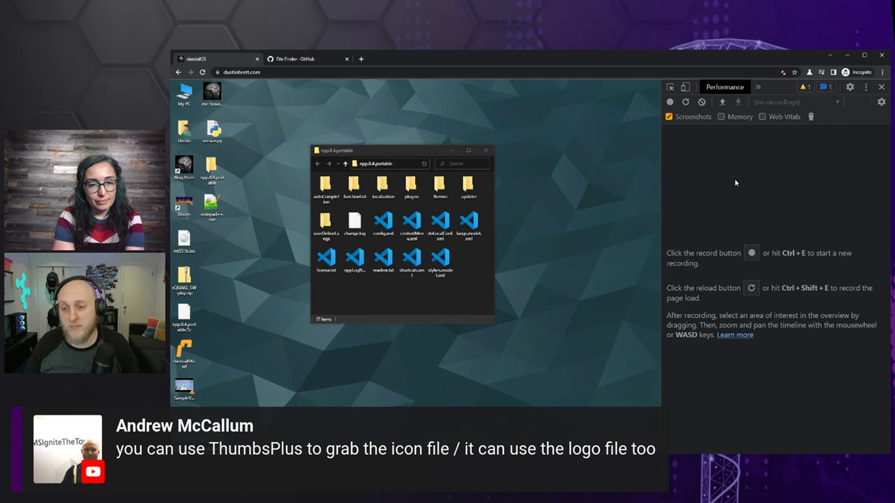
left_click(758, 87)
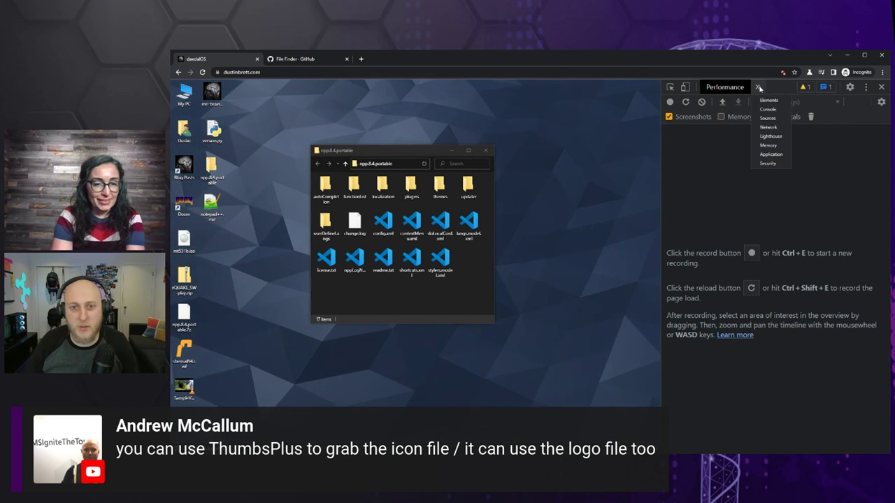
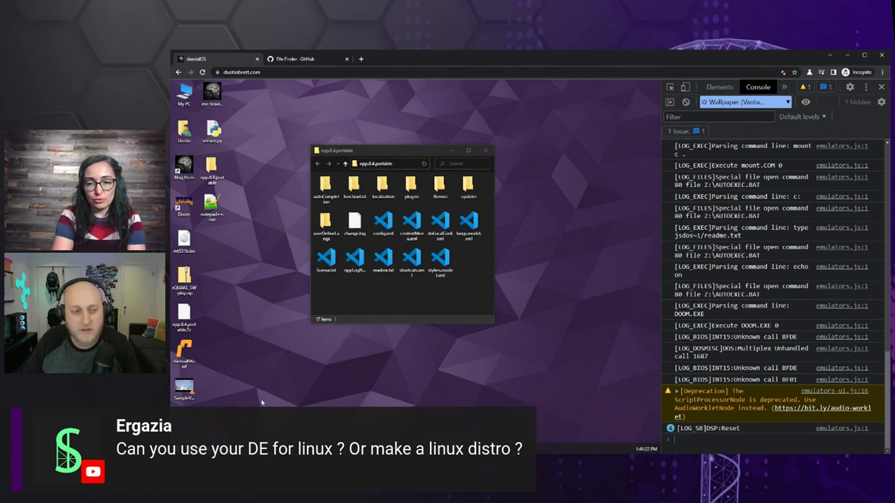
- Boot the Linux image linux4.iso in the Virtual x86 emulator and close its window
left_click(180, 449)
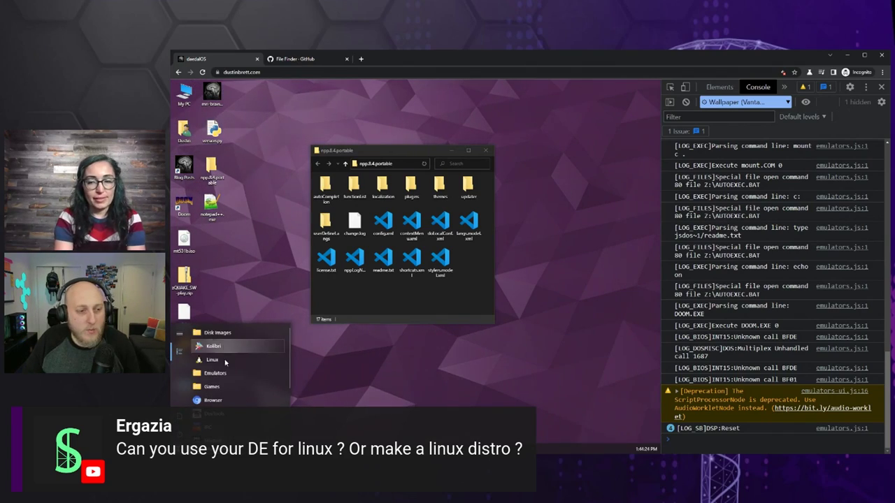
left_click(212, 360)
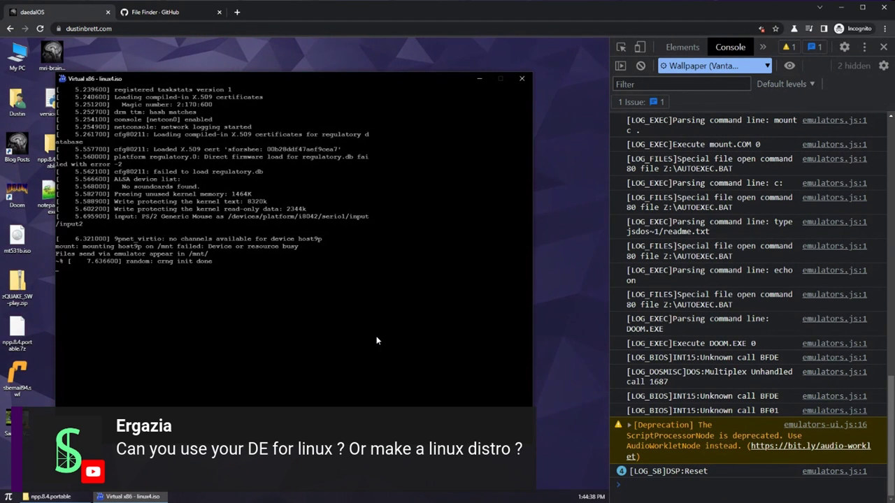
left_click(521, 79)
- Reset the daedalOS session and boot Linux from the Disk Images folder, releasing the captured pointer
left_click(9, 496)
left_click(9, 481)
left_click(9, 497)
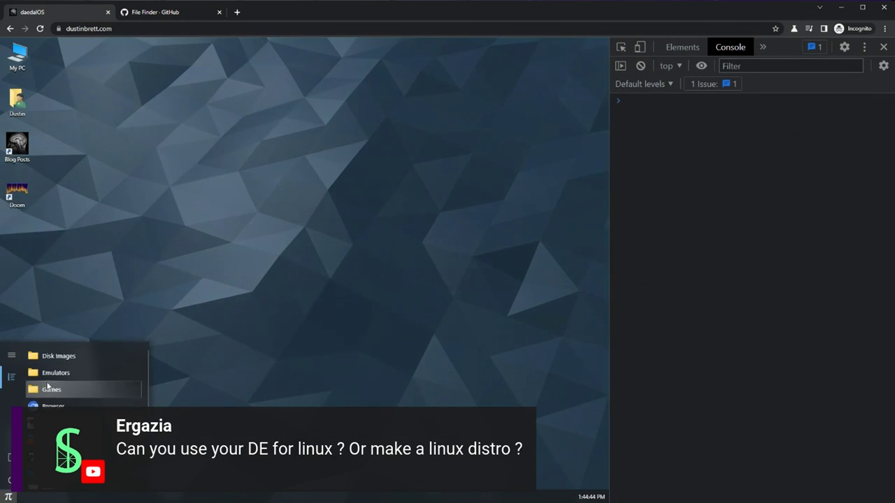
left_click(59, 355)
left_click(76, 381)
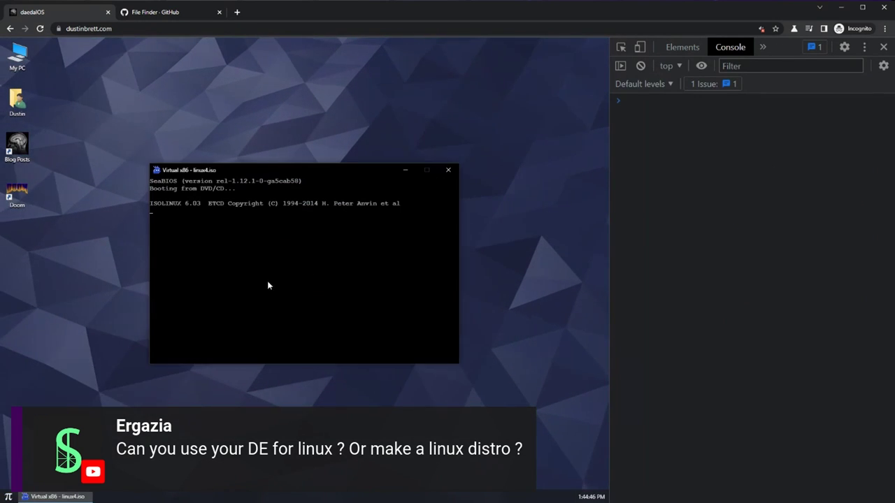
left_click(254, 268)
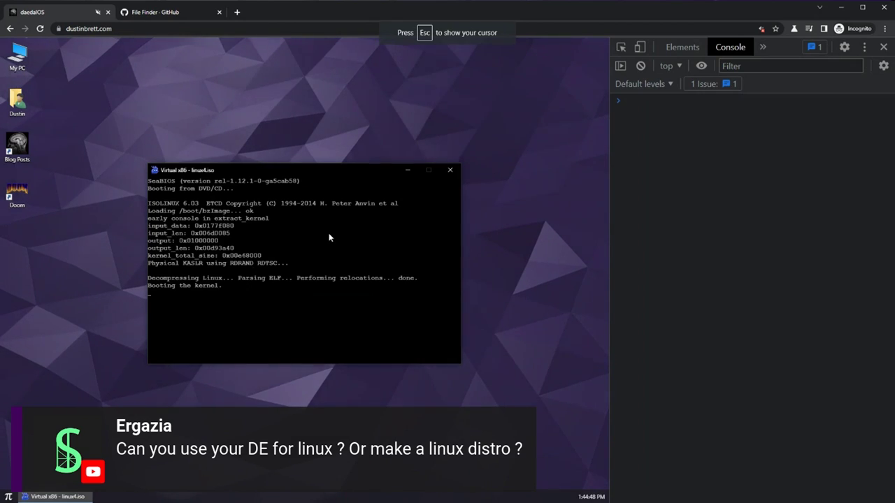
key("Escape")
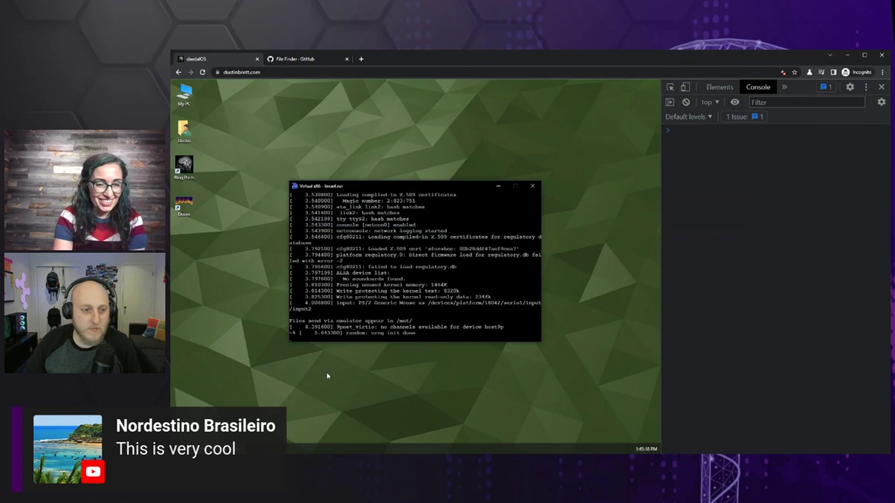
- Run ls and dir in the emulated Linux terminal
left_click(439, 264)
key("Return")
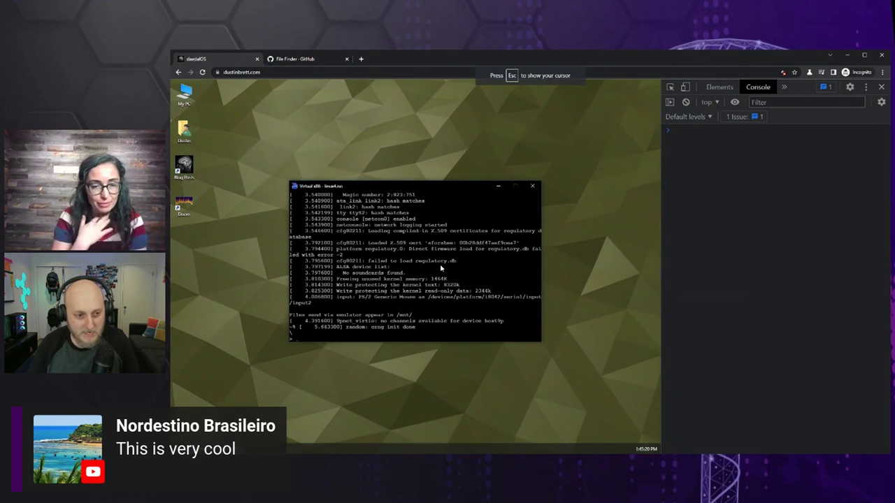
type("ls")
key("Return")
type("dir")
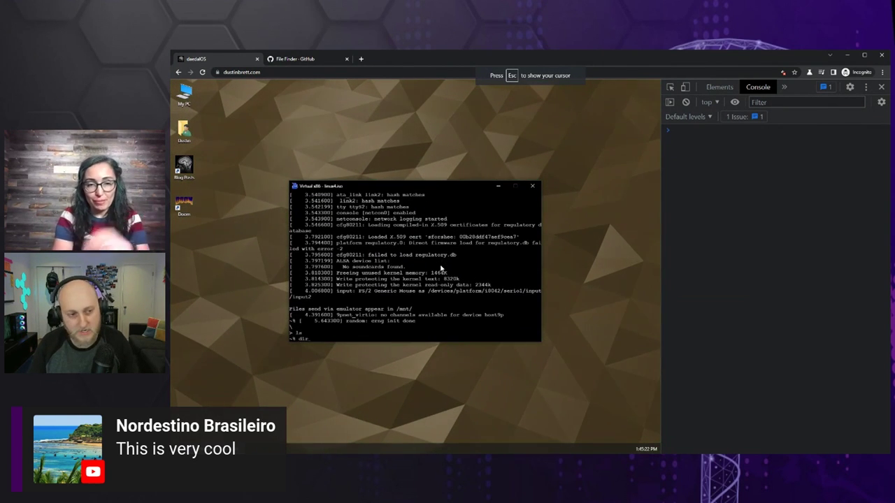
key("Return")
- Change to the /mnt directory in the Linux terminal and list its contents with ls
type("cd /mnt")
key("Return")
type("ls")
key("Return")
type("cd")
key("BackSpace")
key("BackSpace")
key("BackSpace")
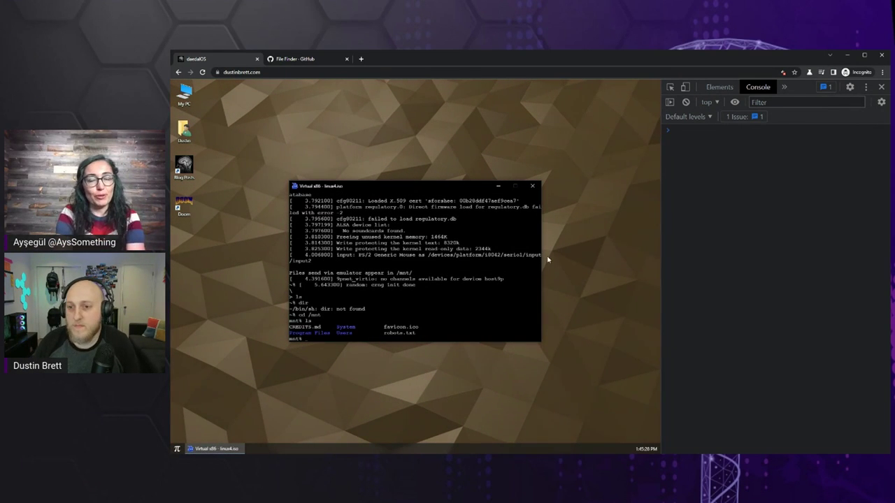
- Open My PC and place its window over the lower-right corner of the Linux terminal
double_click(186, 98)
left_click_drag(407, 215, 514, 264)
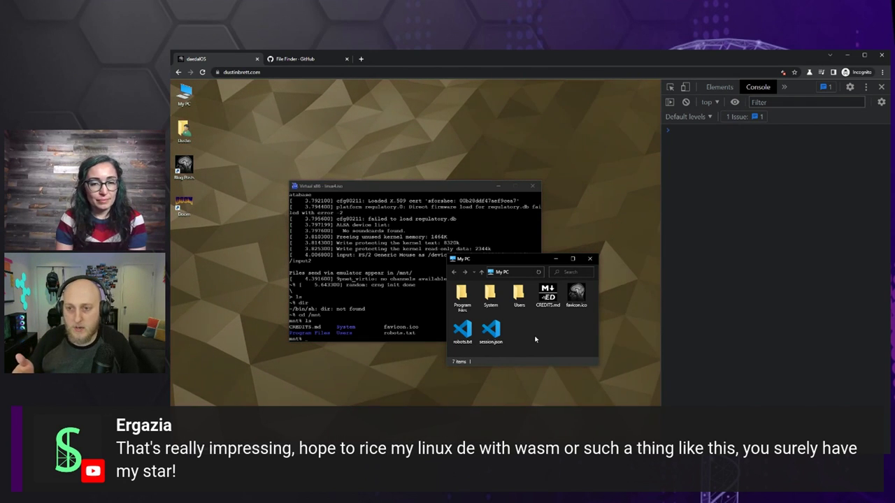
left_click(242, 237)
- Map the local daedalOS directory from the computer's Desktop and allow the site to view its files
right_click(242, 237)
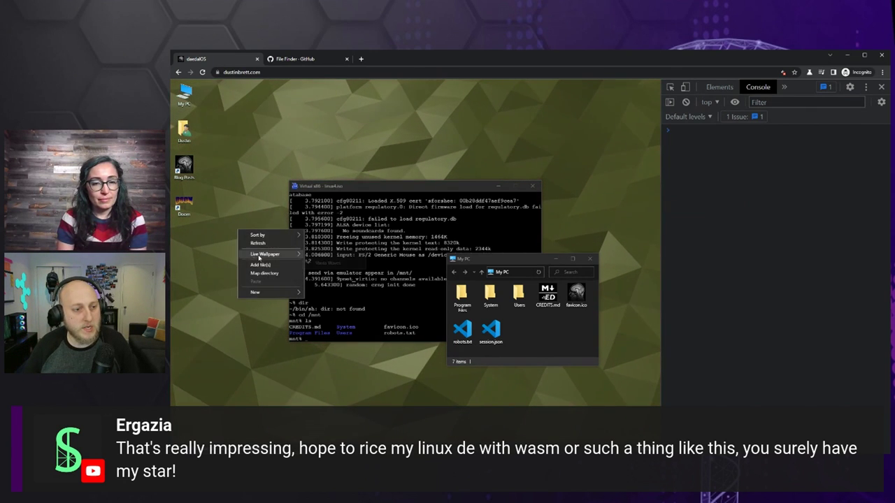
left_click(259, 270)
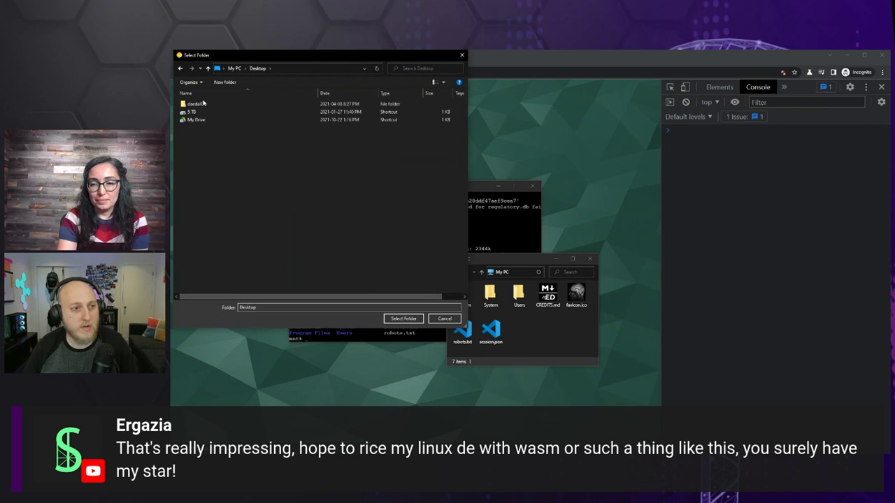
double_click(199, 104)
left_click(403, 318)
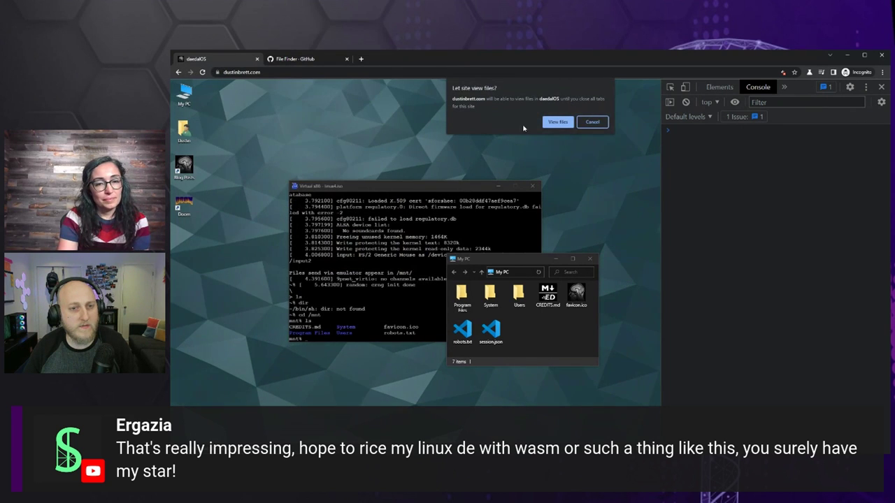
left_click(557, 122)
- Open the mapped daedalOS folder, move its window above the Linux terminal and enlarge it
double_click(188, 246)
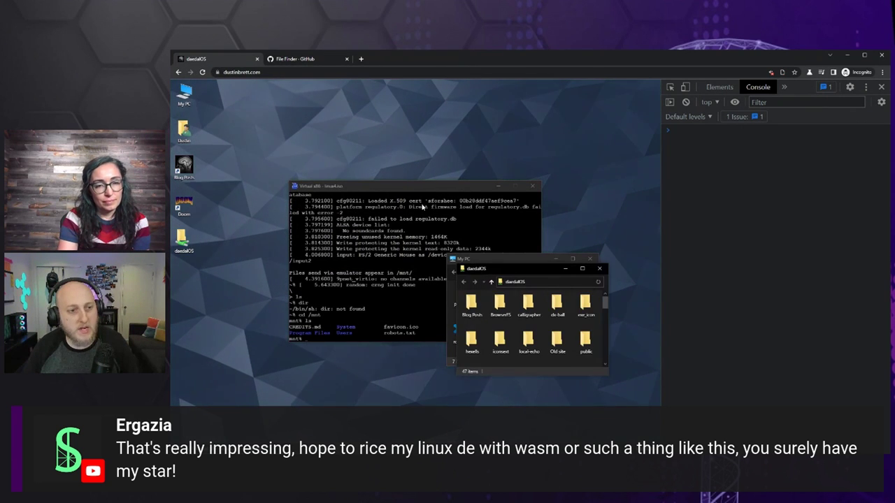
left_click_drag(524, 267, 312, 124)
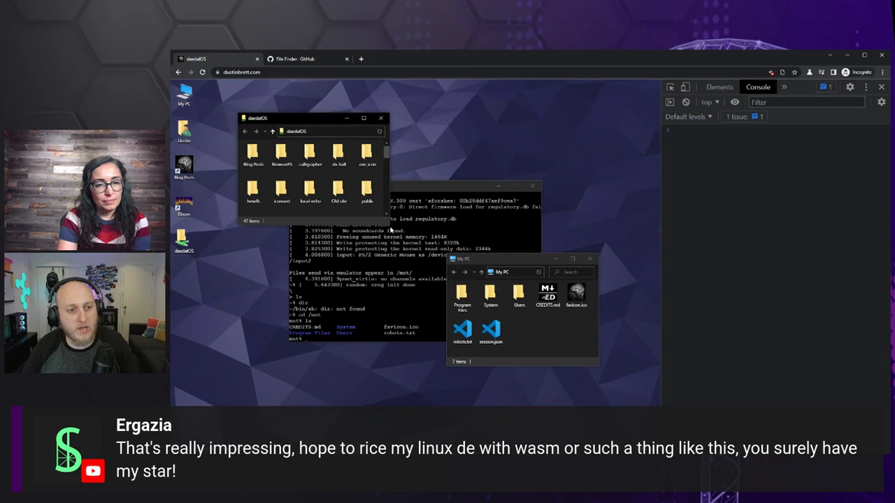
left_click_drag(389, 225, 423, 247)
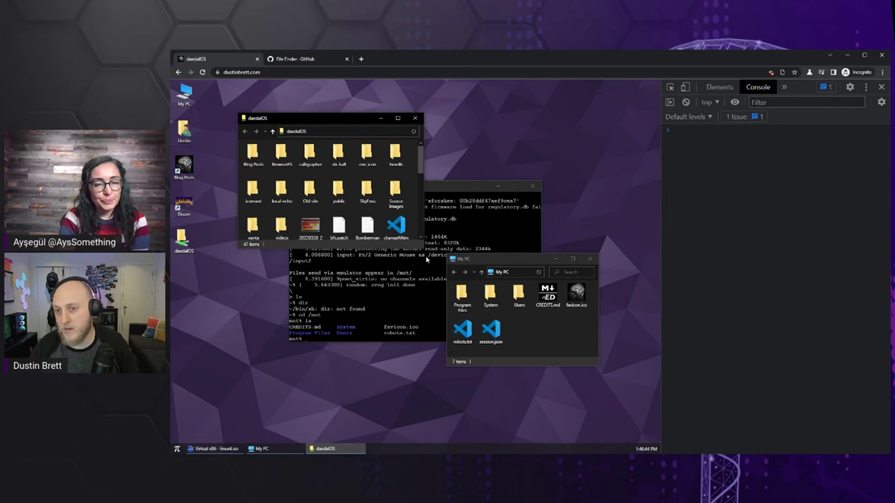